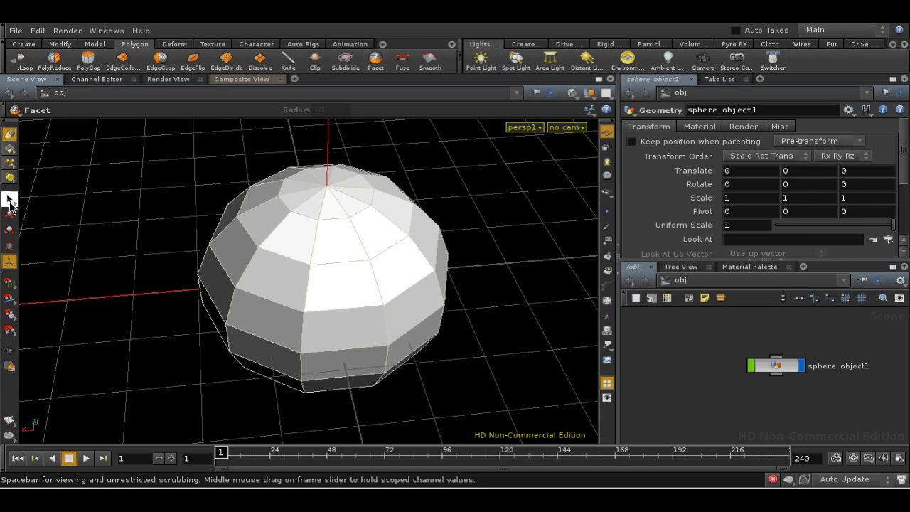
Select the sphere object, switch to picking its primitives, and clear the primitive selection
click(10, 201)
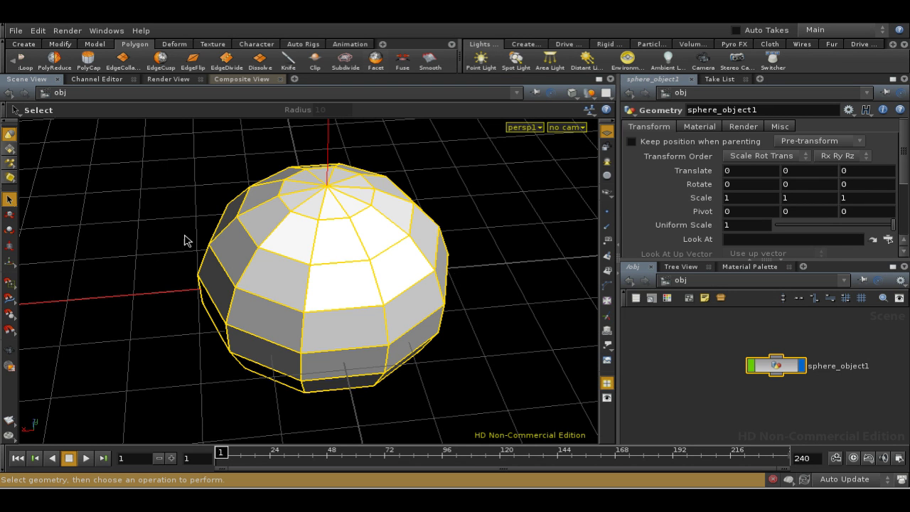
click(293, 269)
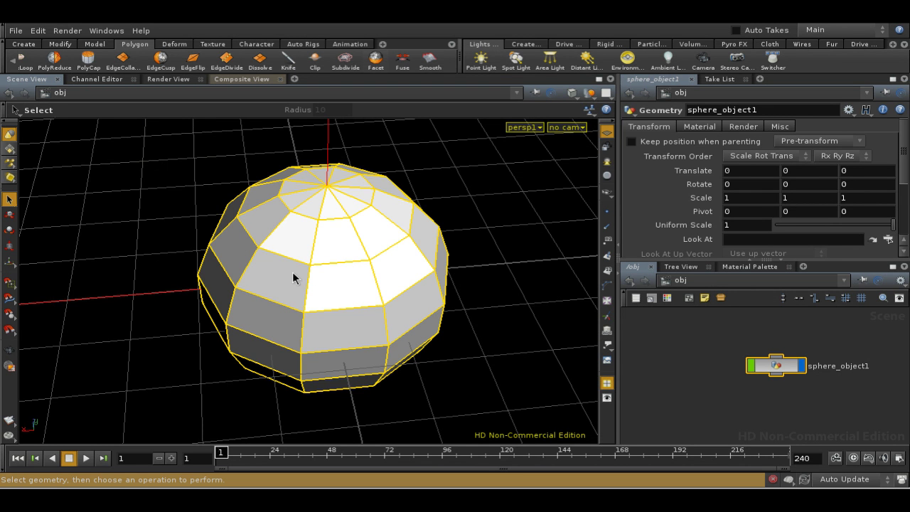
click(10, 149)
right_click(10, 150)
click(40, 174)
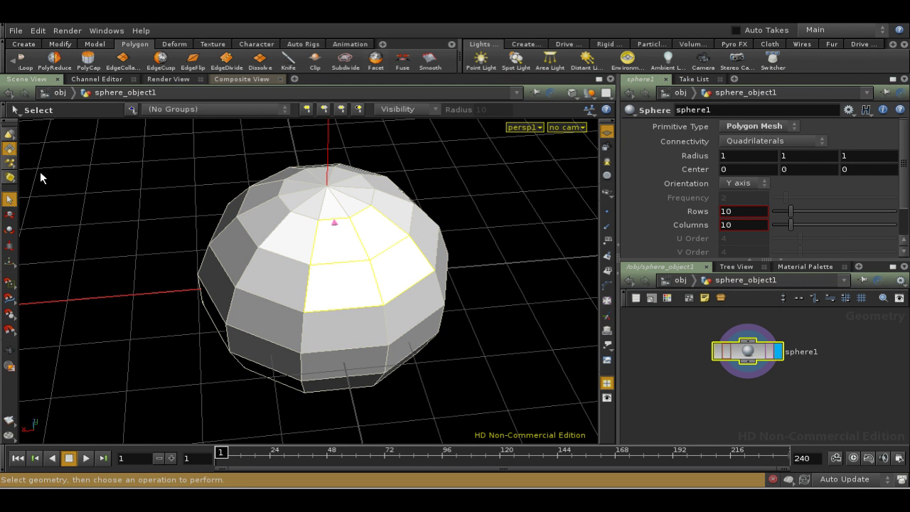
click(146, 186)
click(10, 150)
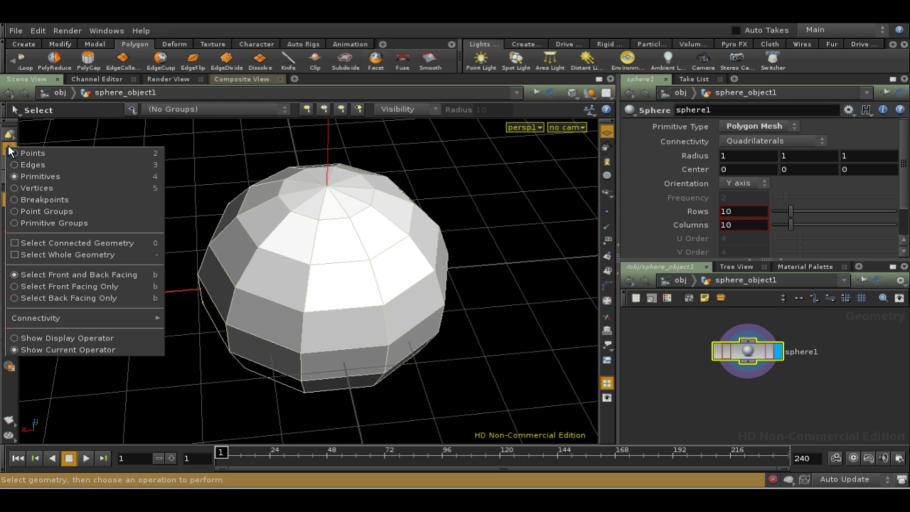
click(170, 140)
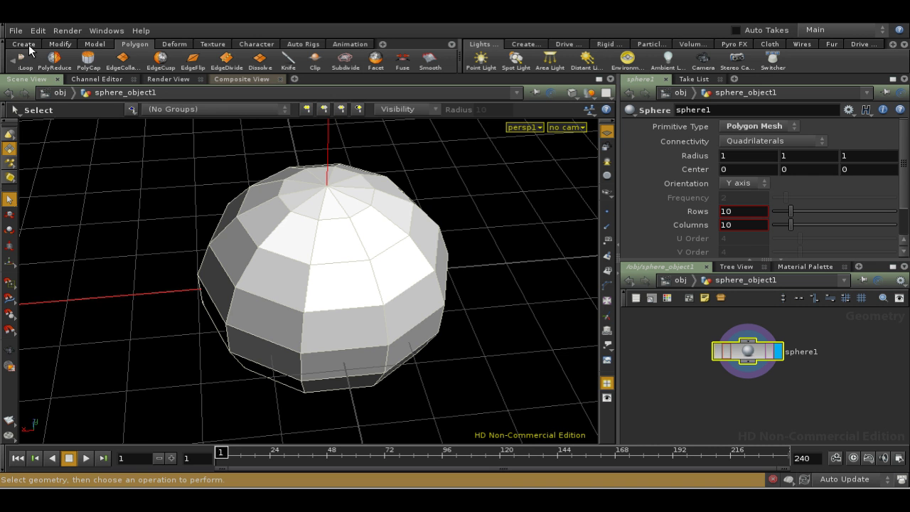
Look through the available creation, modification, modelling and polygon tools
key(Escape)
drag(165, 228, 140, 226)
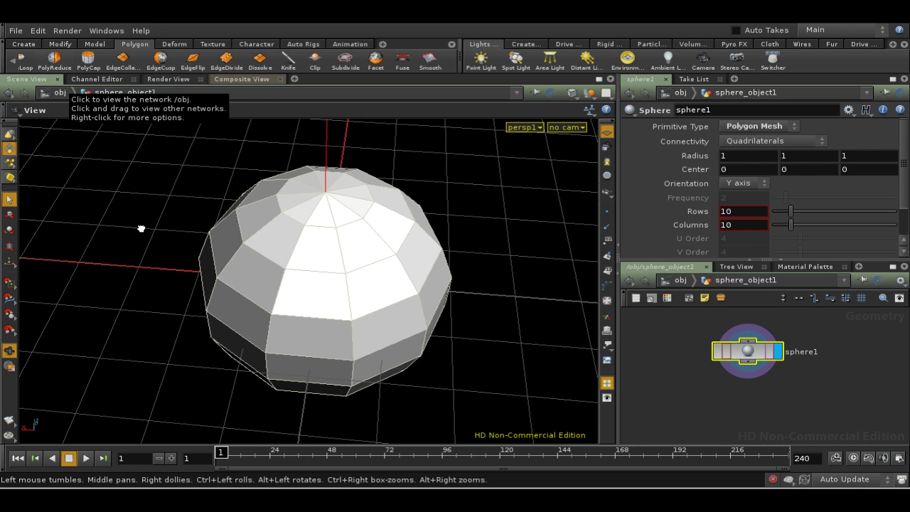
key(s)
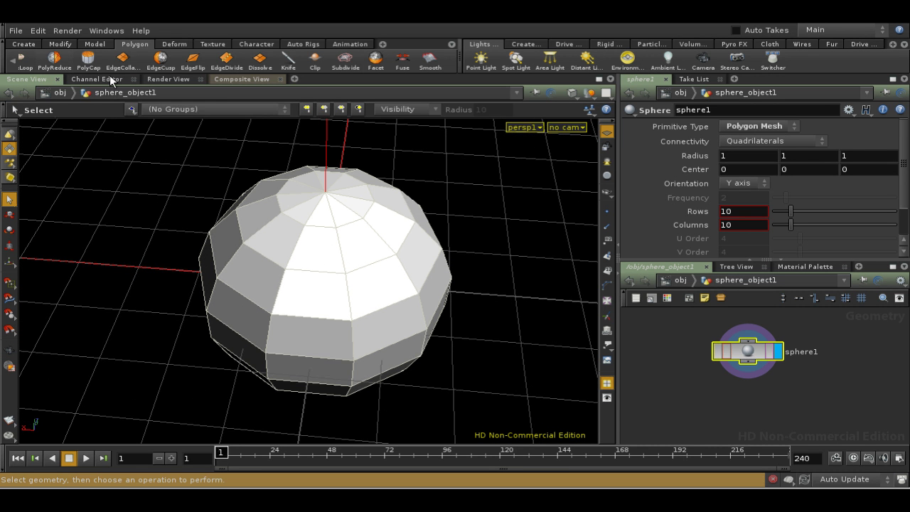
click(32, 44)
click(53, 44)
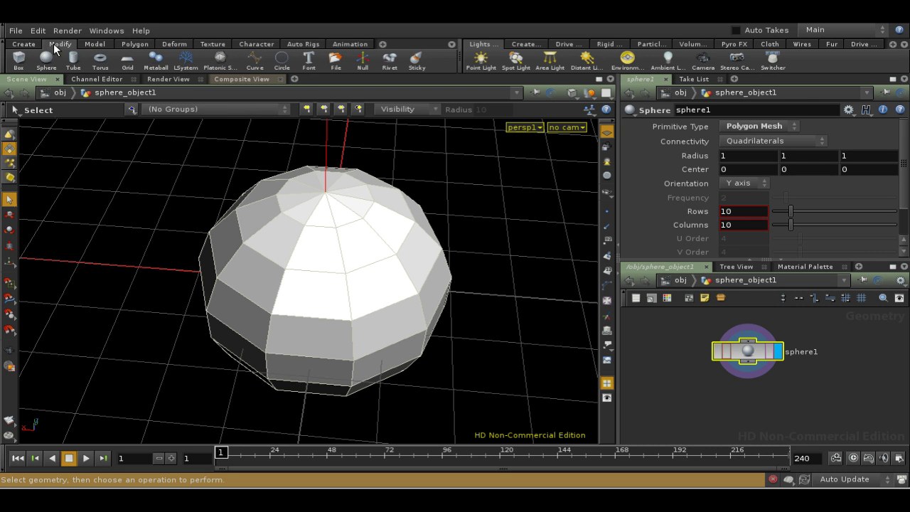
click(91, 43)
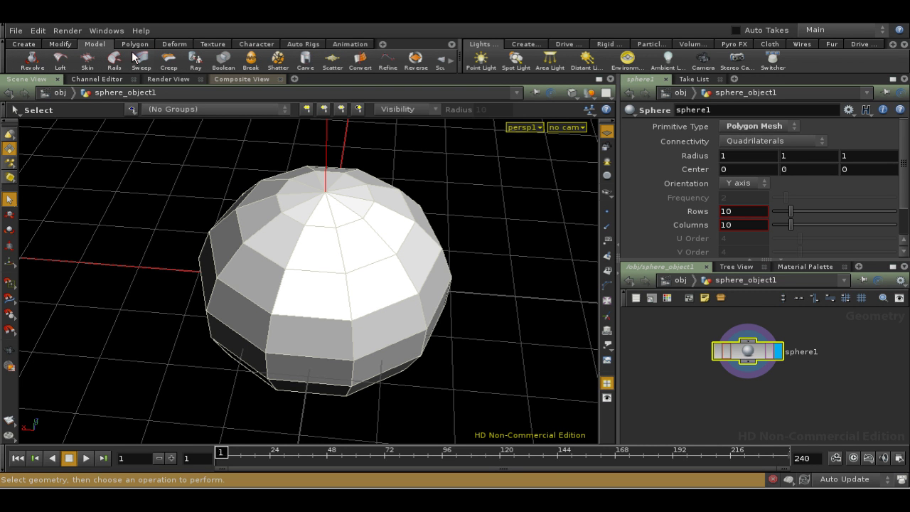
click(133, 44)
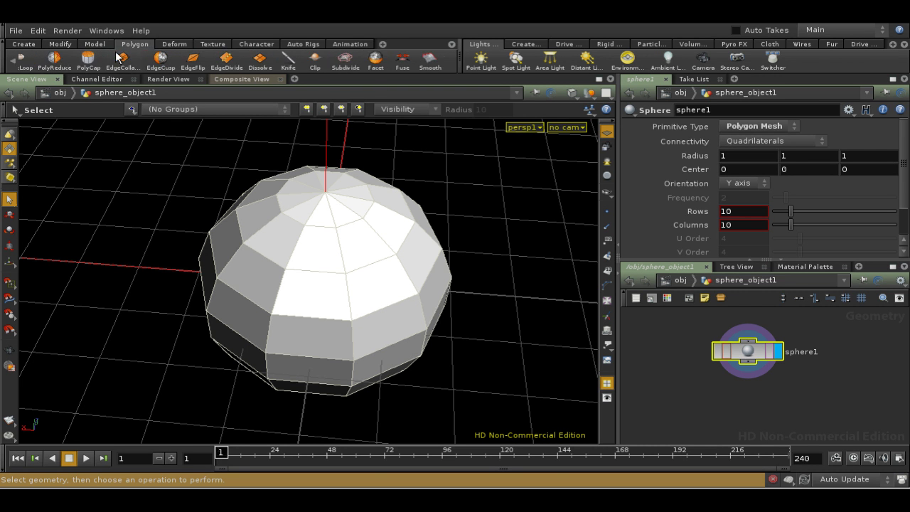
click(14, 61)
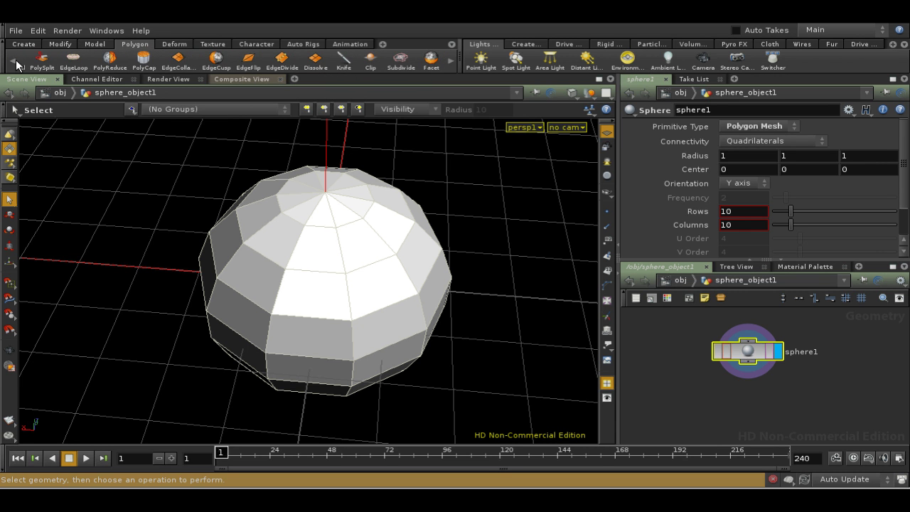
click(449, 62)
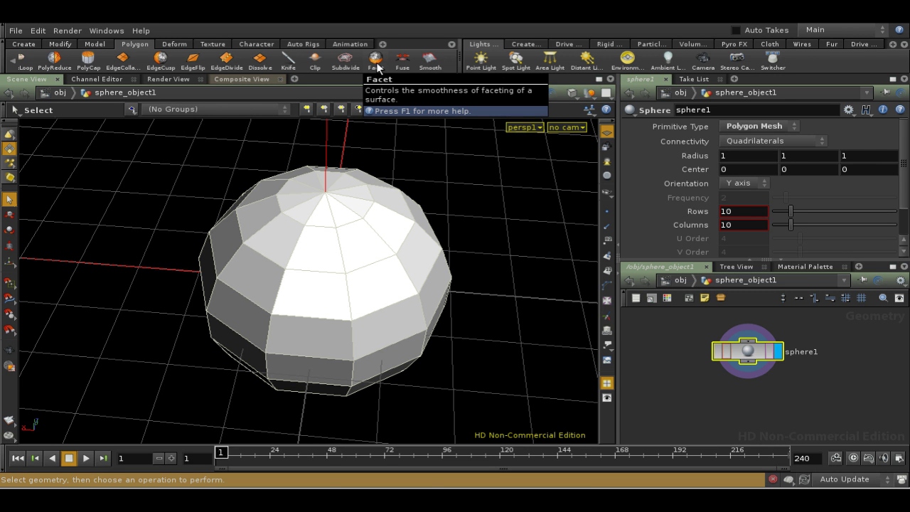
Apply the Facet tool to six neighbouring primitives on the sphere's front: 22-23, 13, 12, 24 and 14
click(376, 66)
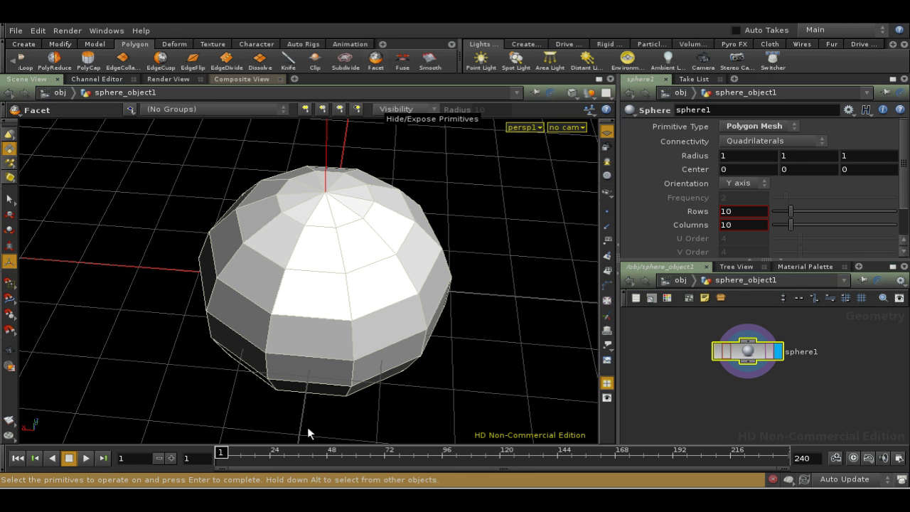
click(322, 297)
shift+click(376, 290)
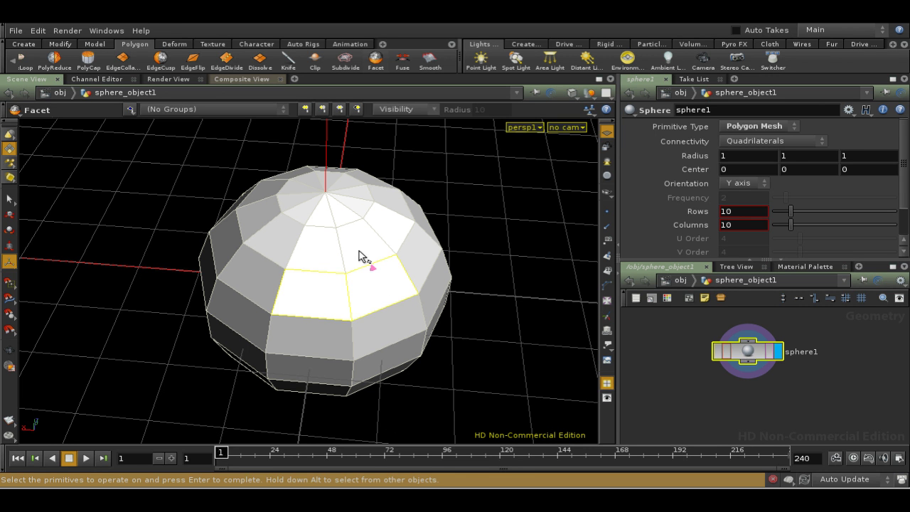
shift+click(333, 253)
shift+click(397, 248)
shift+click(377, 219)
key(Return)
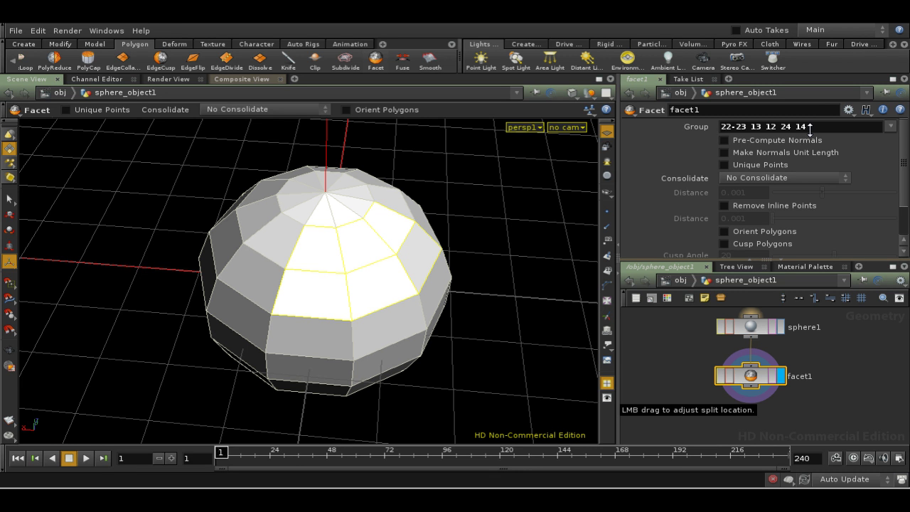
Compare the primitive numbers in the Facet group with primitive numbers displayed on the wireframe sphere, and restore the shaded view
key(Left)
key(Left)
key(Left)
key(Left)
key(Left)
key(Left)
key(Left)
key(Left)
key(Left)
key(Left)
key(Left)
key(Left)
key(Left)
key(Left)
key(Left)
key(Left)
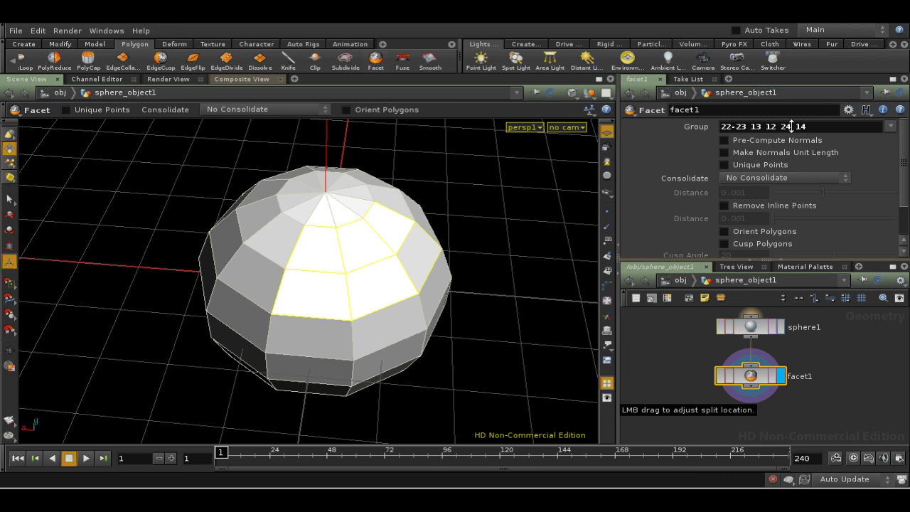
click(607, 271)
key(w)
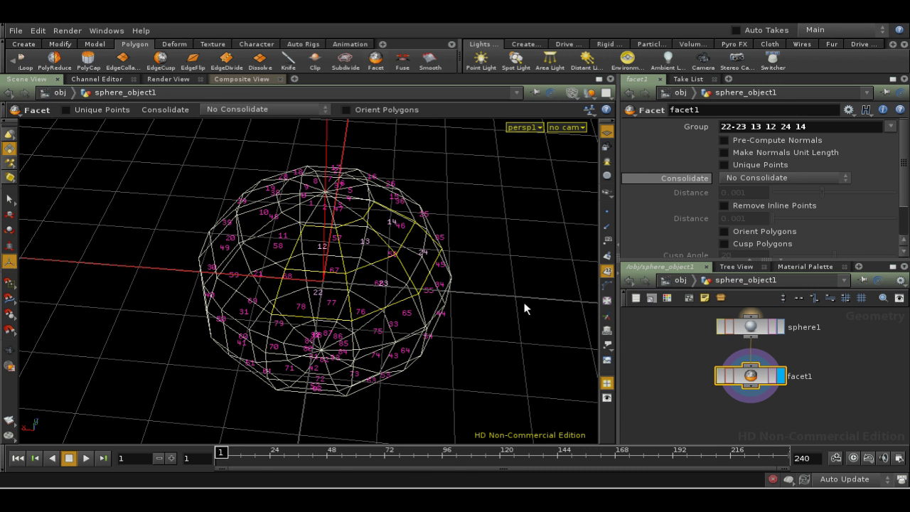
right_drag(524, 309, 306, 252)
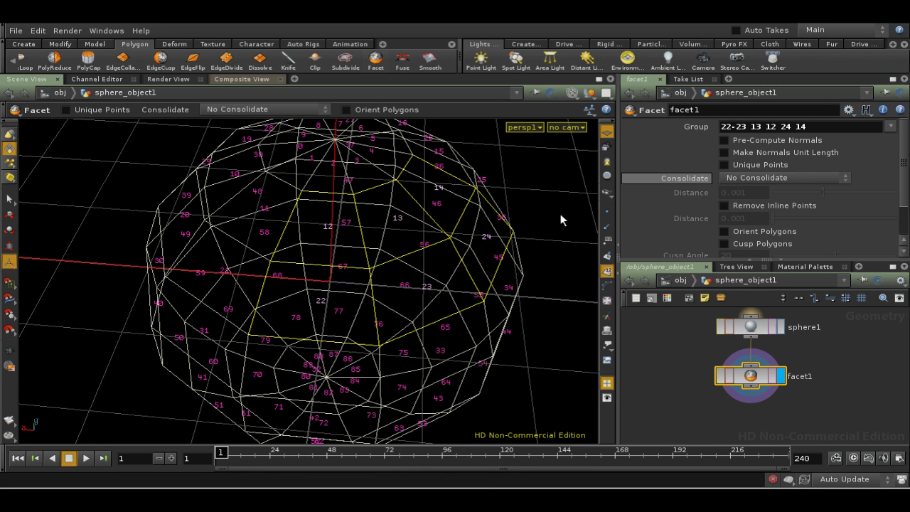
key(w)
click(606, 271)
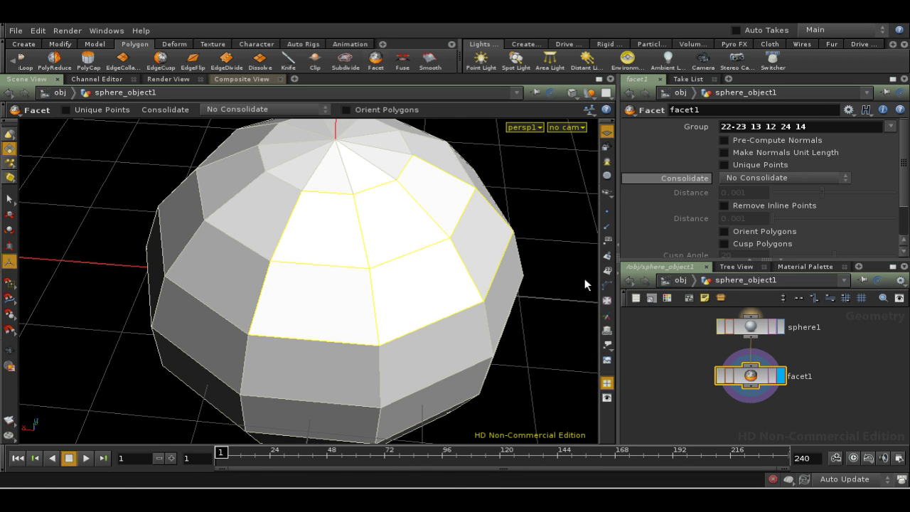
Delete the Facet node from the sphere's network
drag(562, 244, 554, 326)
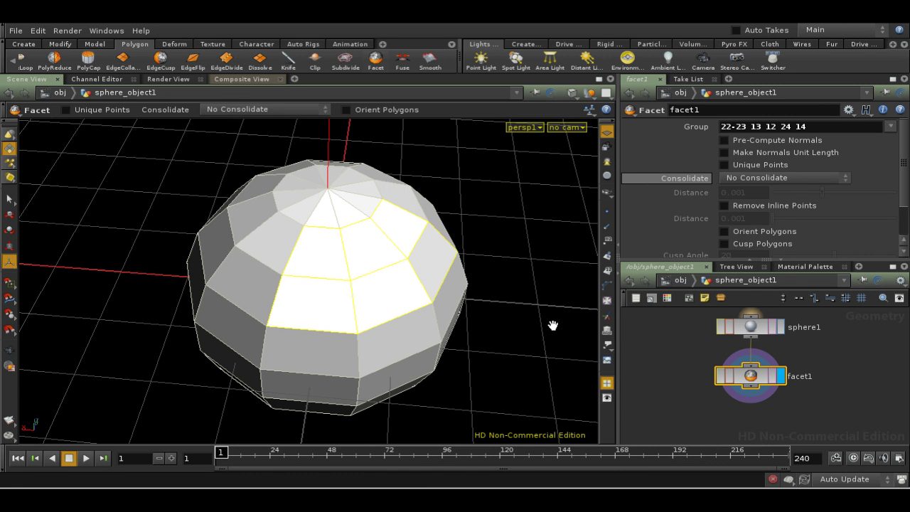
click(751, 375)
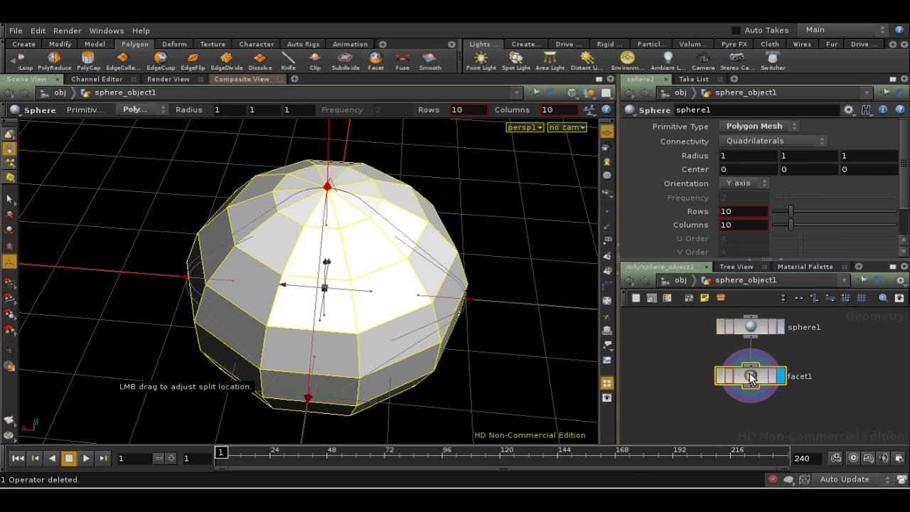
click(708, 369)
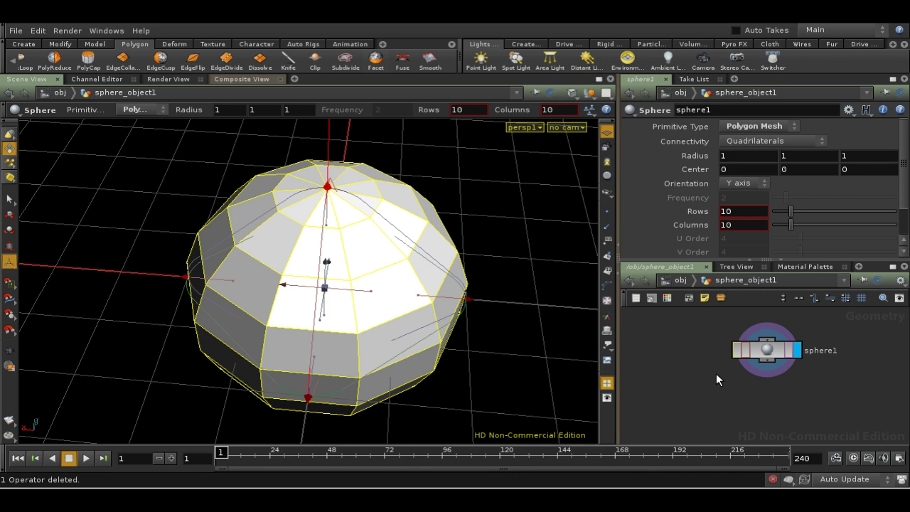
Switch component selection to points and box-select the points around the sphere's front face
right_click(7, 150)
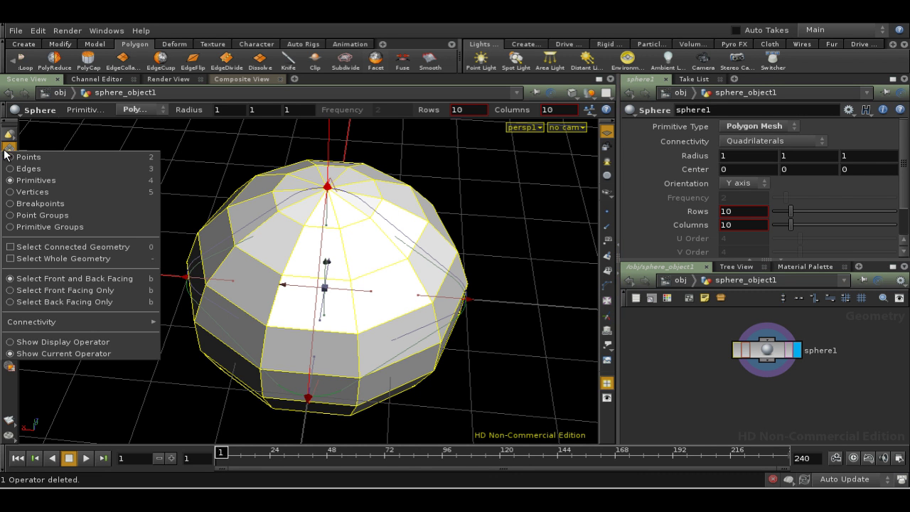
click(43, 157)
drag(237, 250, 376, 357)
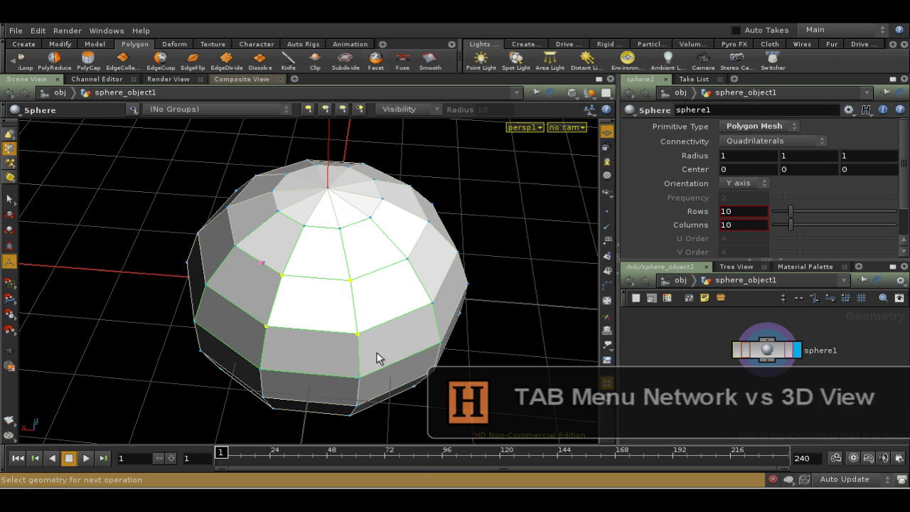
Place an unconnected Color node below the sphere node in the network and delete it again
key(Tab)
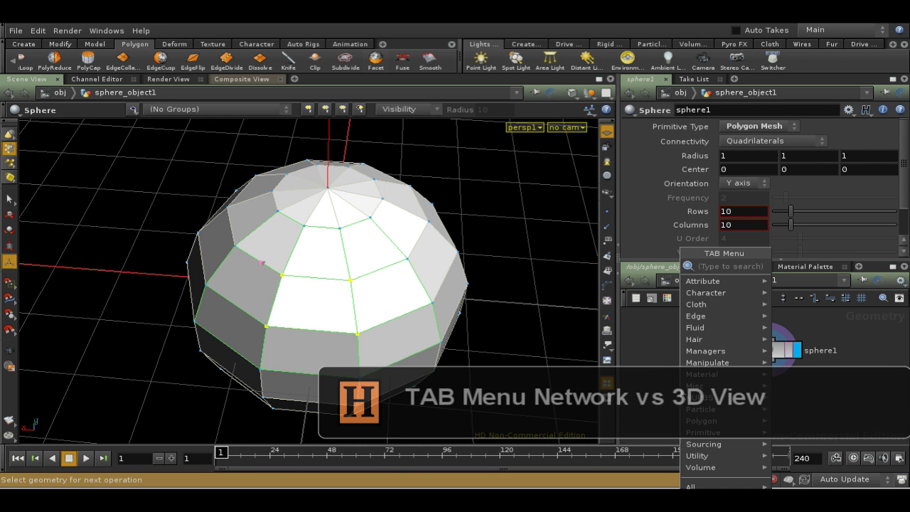
text(color)
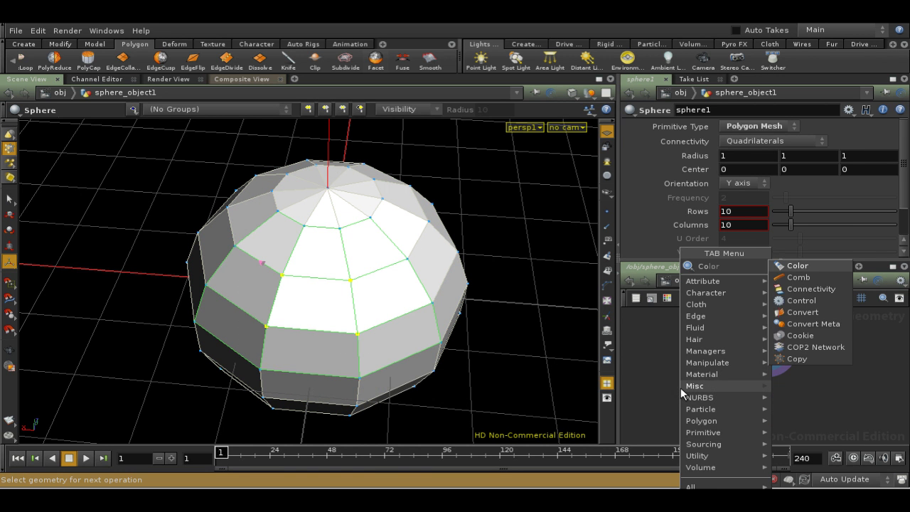
click(797, 266)
click(773, 406)
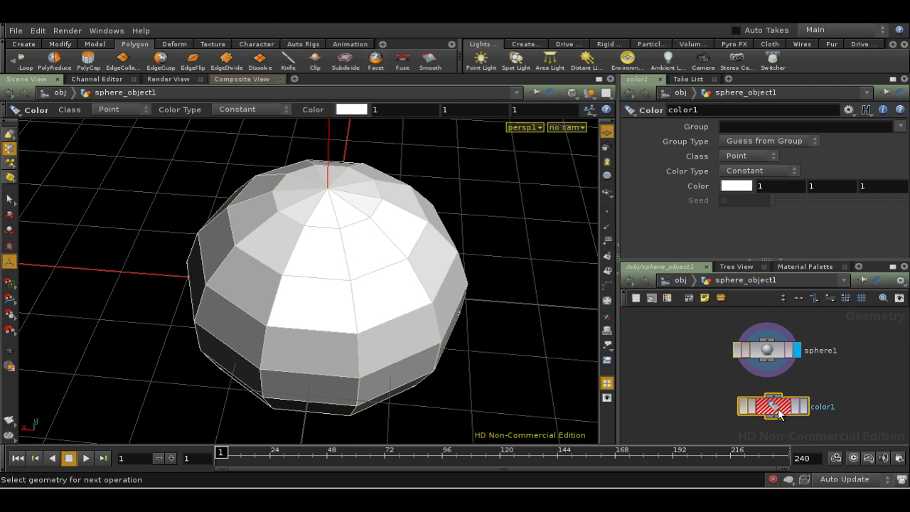
key(Delete)
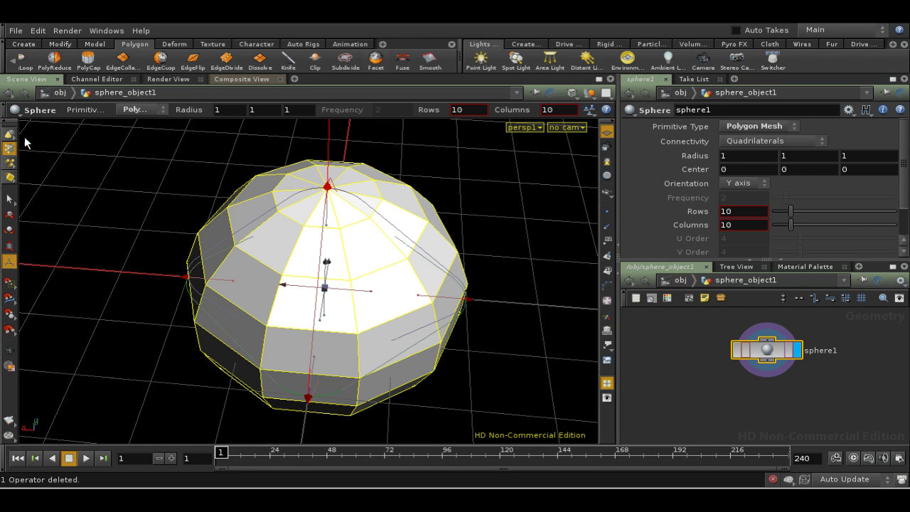
Box-select points around the sphere's front face and apply the Color (Material) operation to them from the 3D view
key(s)
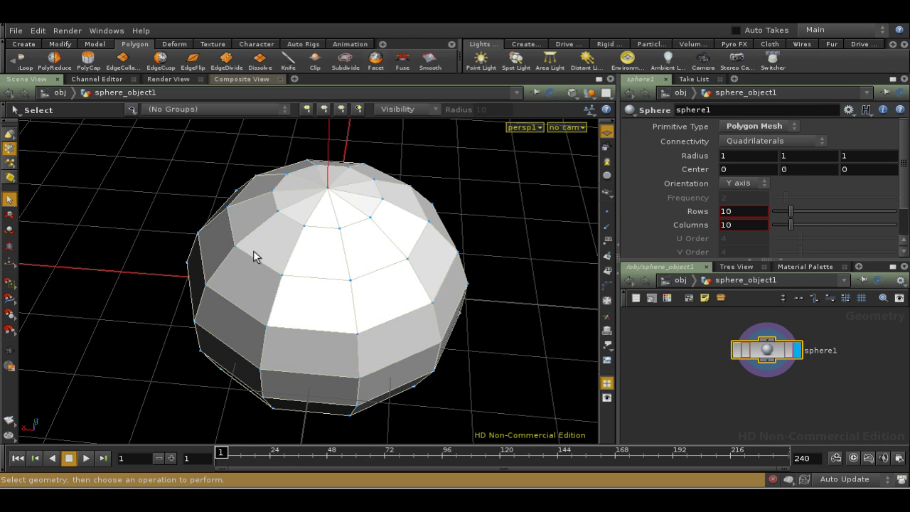
drag(261, 260, 369, 347)
shift+drag(332, 210, 409, 311)
drag(256, 264, 367, 366)
key(Tab)
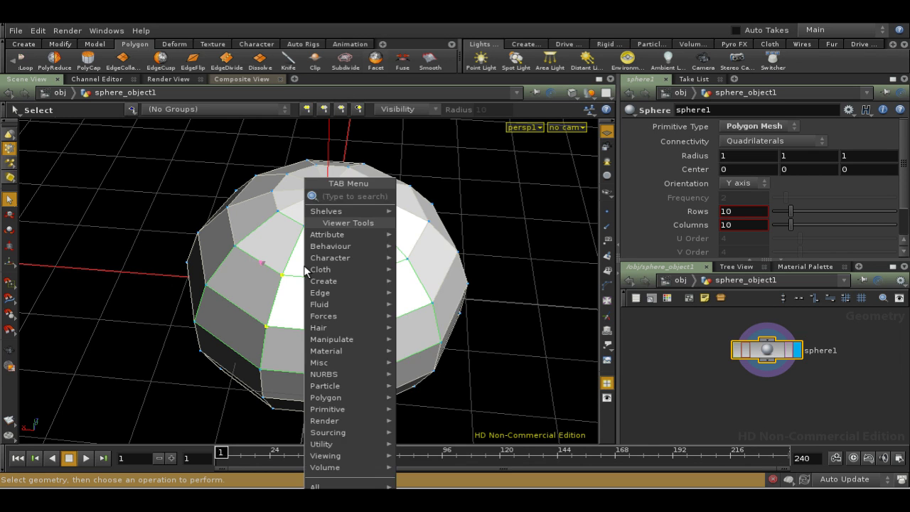
text(color)
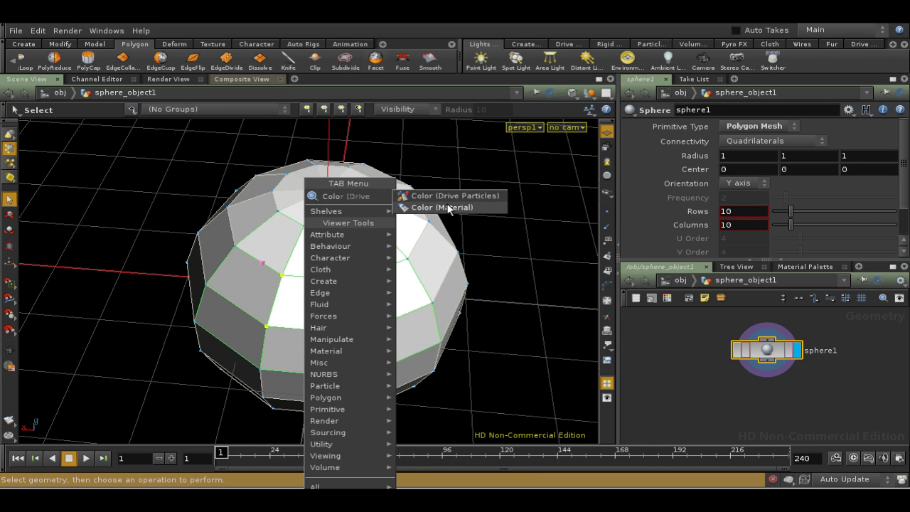
click(446, 197)
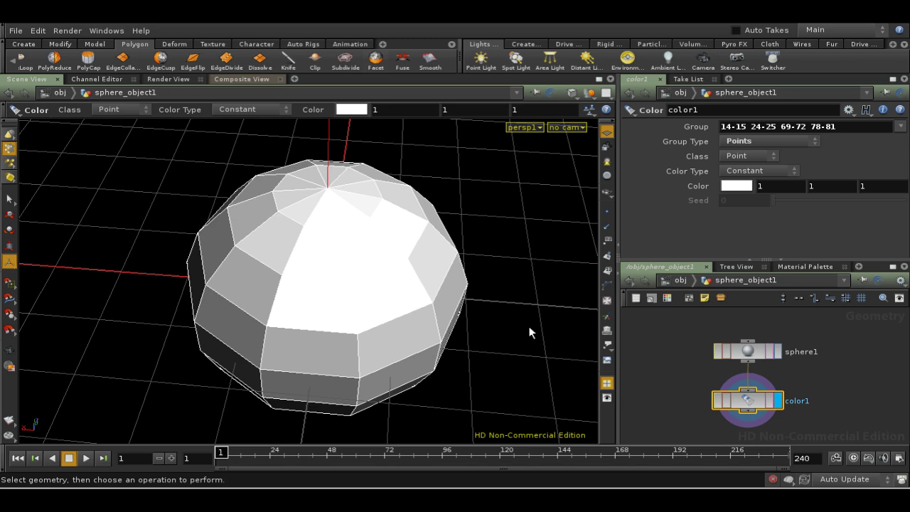
Set the Color node's constant color to a salmon pink of 1, 0.524458, 0.472
middle_drag(805, 391, 830, 368)
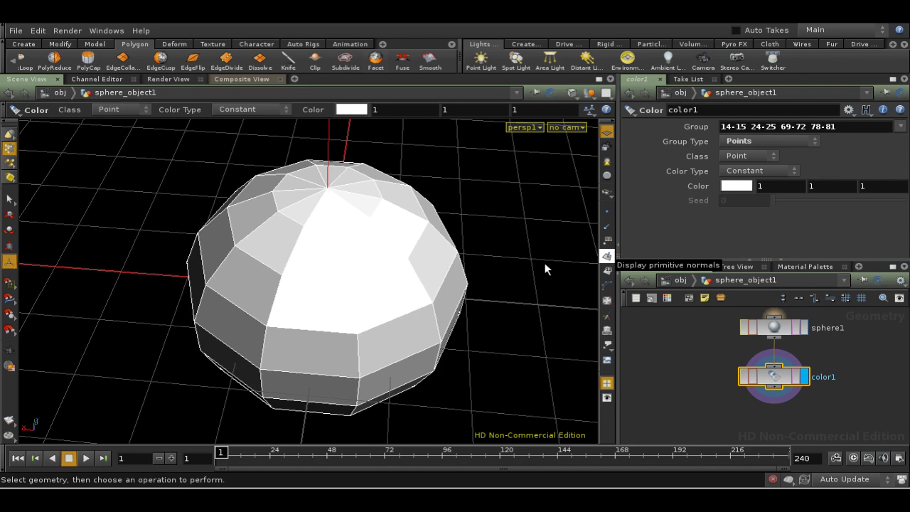
key(space)
drag(542, 267, 524, 289)
key(space)
key(space)
key(space)
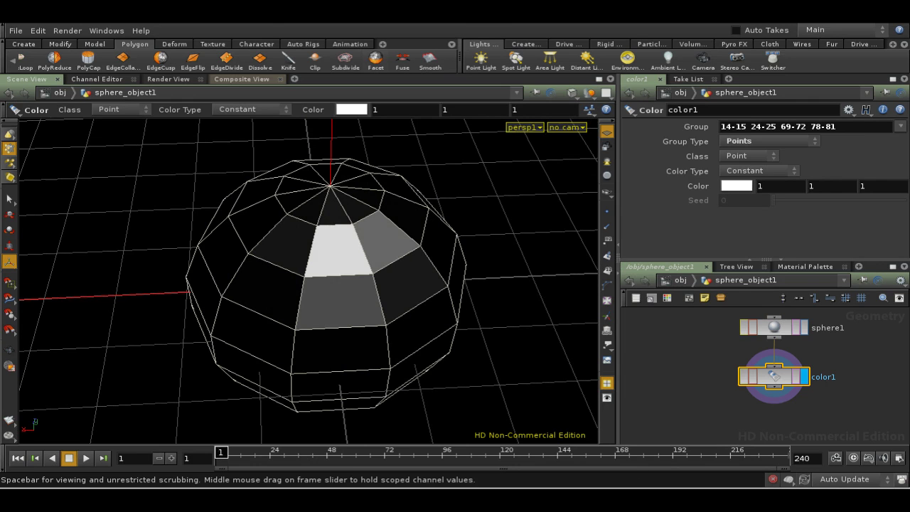
click(737, 186)
click(777, 167)
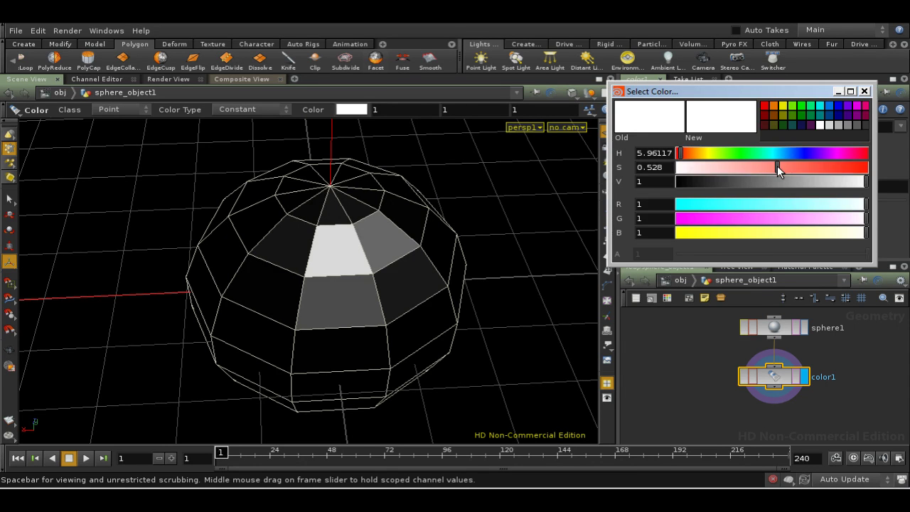
click(865, 91)
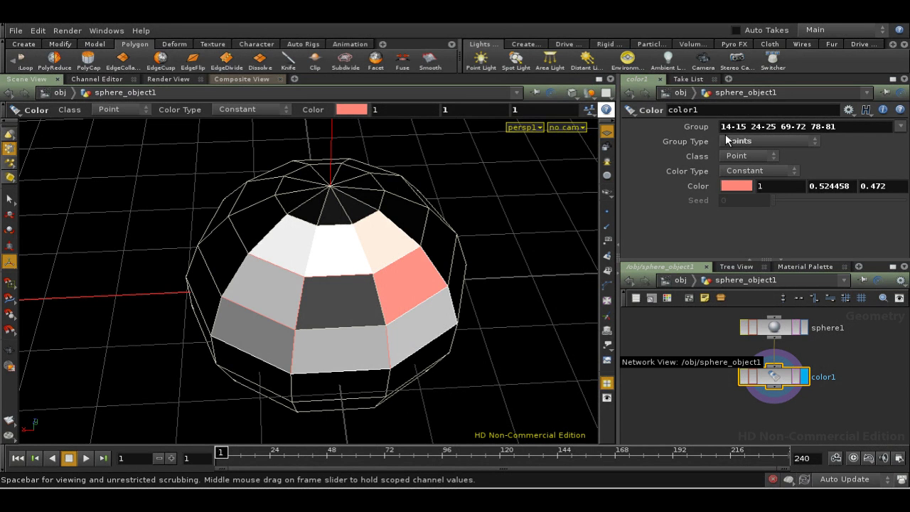
Add point 82 to the end of the Color node's point group
click(844, 125)
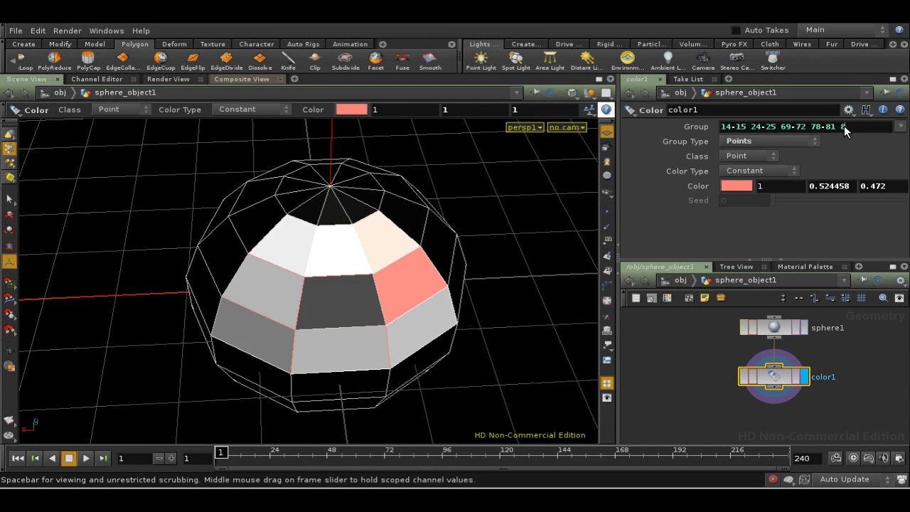
key(Return)
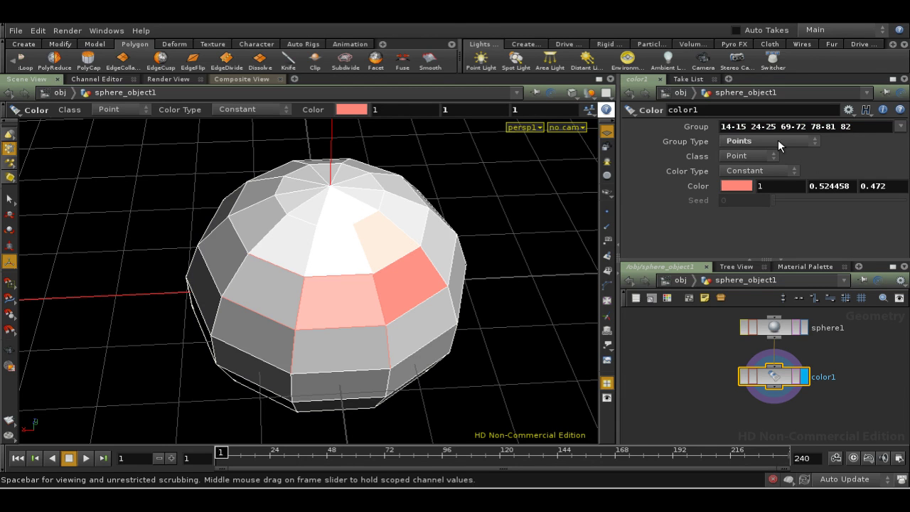
middle_drag(698, 334, 699, 352)
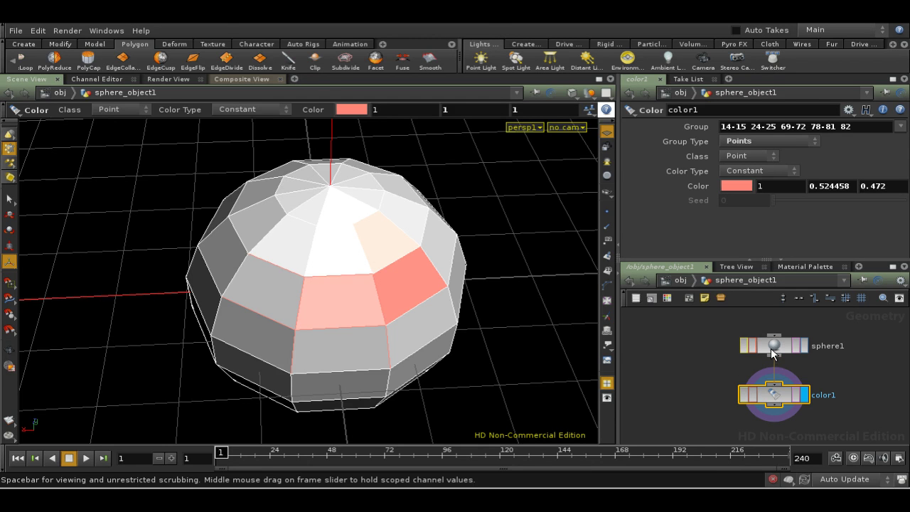
Set the sphere node's columns to 12 and check where the color falls on the mesh
click(773, 350)
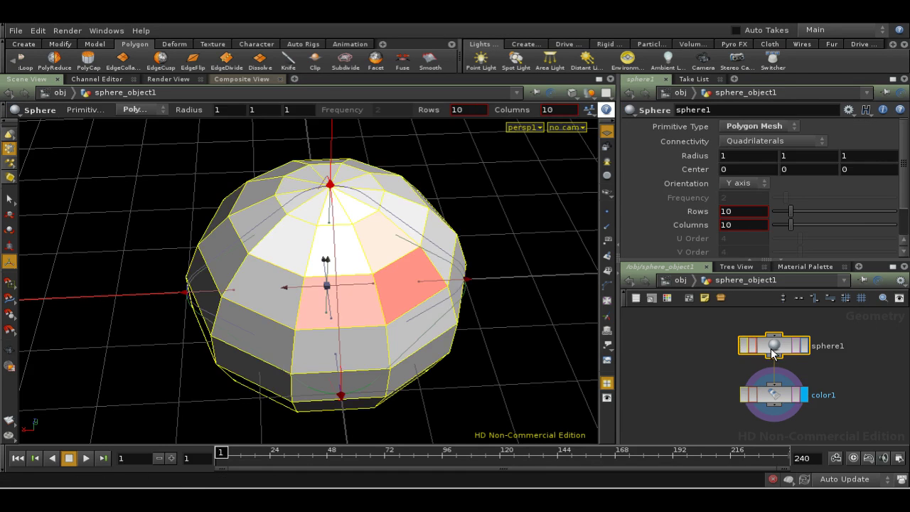
click(780, 394)
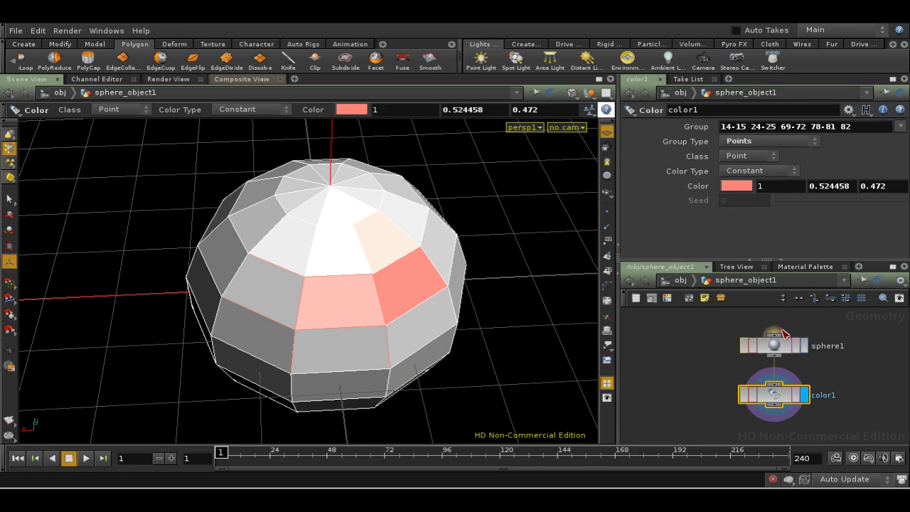
click(777, 346)
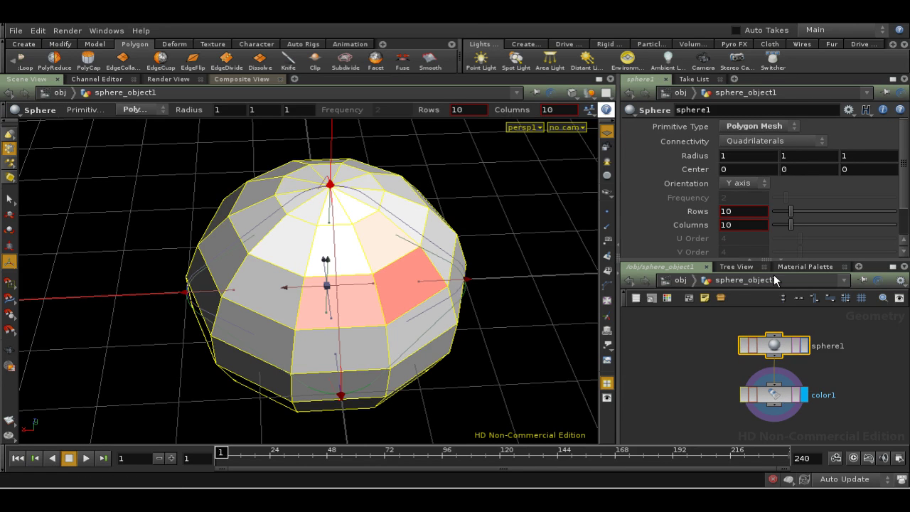
click(755, 225)
text(12)
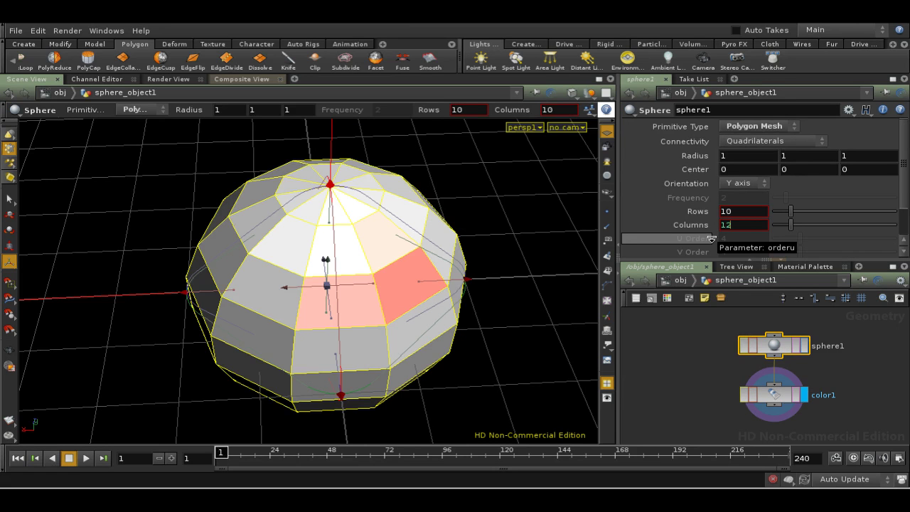
key(Return)
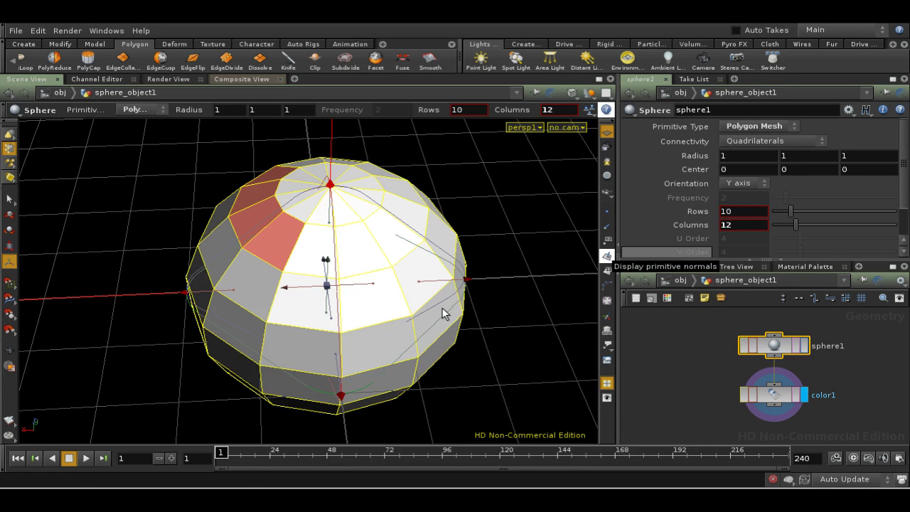
key(Escape)
drag(464, 331, 420, 313)
key(Return)
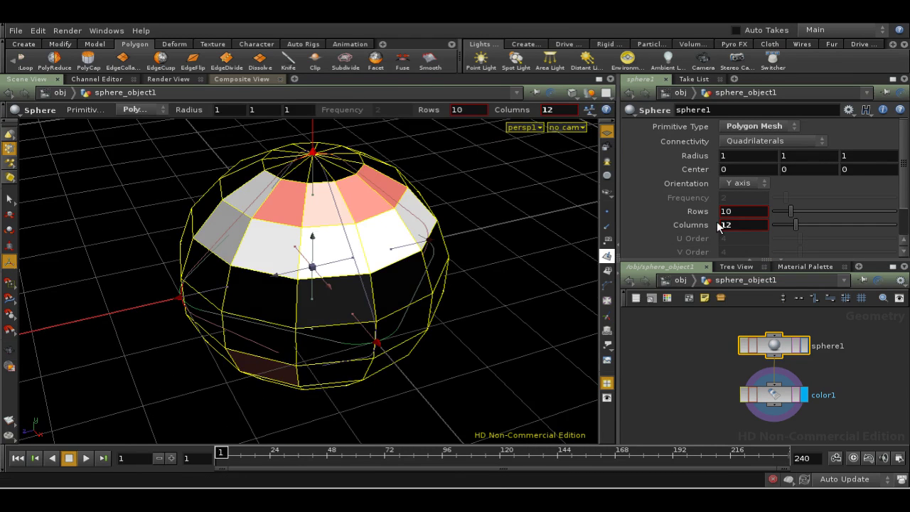
Set the sphere node's columns to 15
click(738, 223)
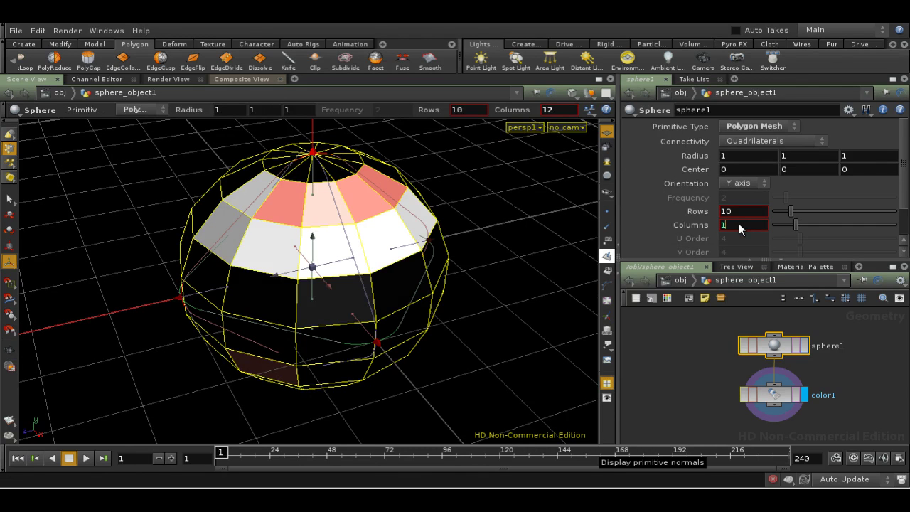
text(15)
key(Return)
key(Escape)
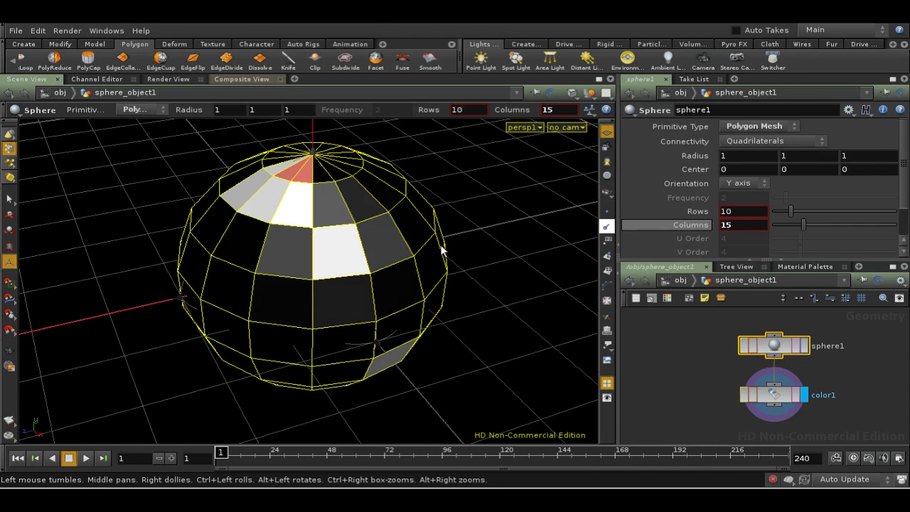
Examine the sphere from several sides to see which faces the Color node's point group affects
drag(281, 298, 279, 366)
key(Return)
key(Escape)
drag(297, 335, 464, 274)
key(Return)
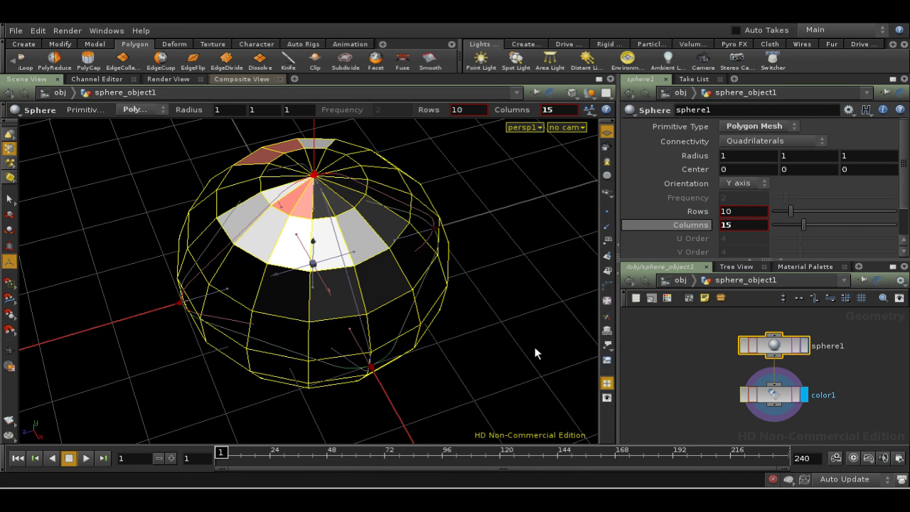
key(Escape)
right_drag(492, 335, 495, 412)
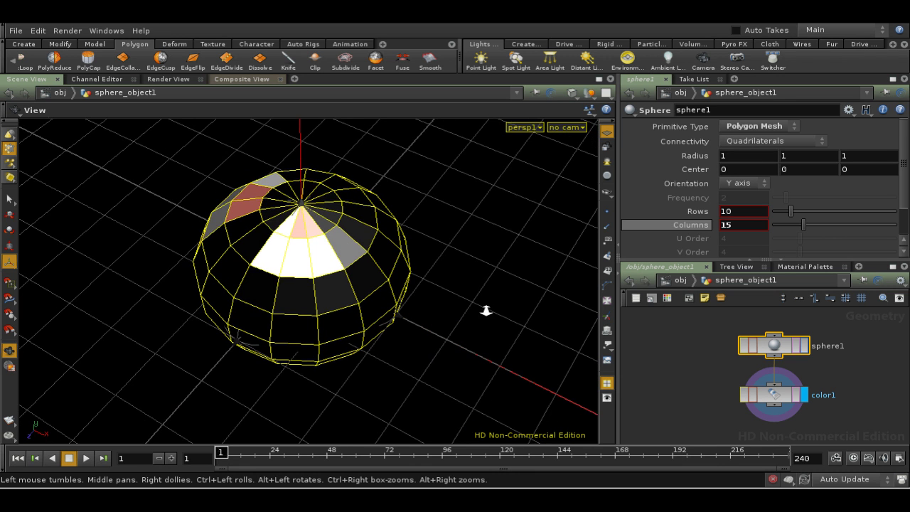
key(Return)
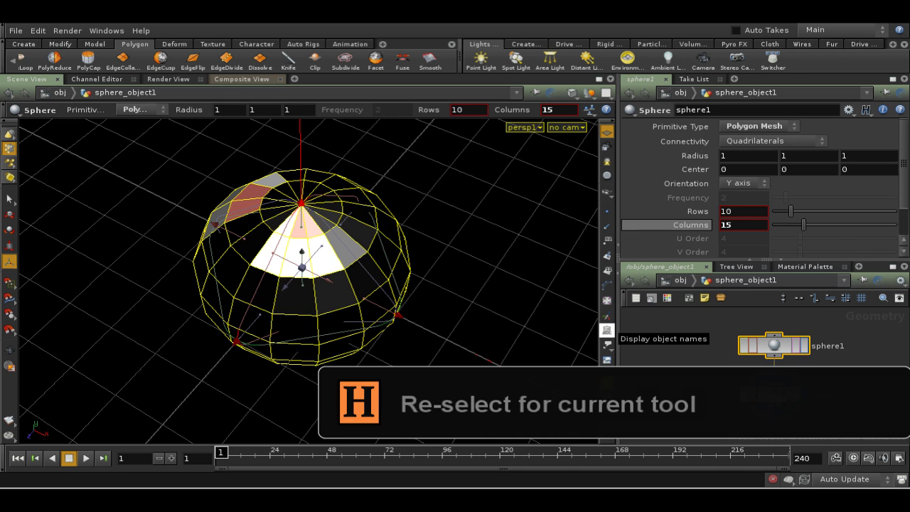
Reselect the geometry for the Color node, replacing its point group with box-selected points on the sphere's front face
key(Tab)
text(color)
key(Return)
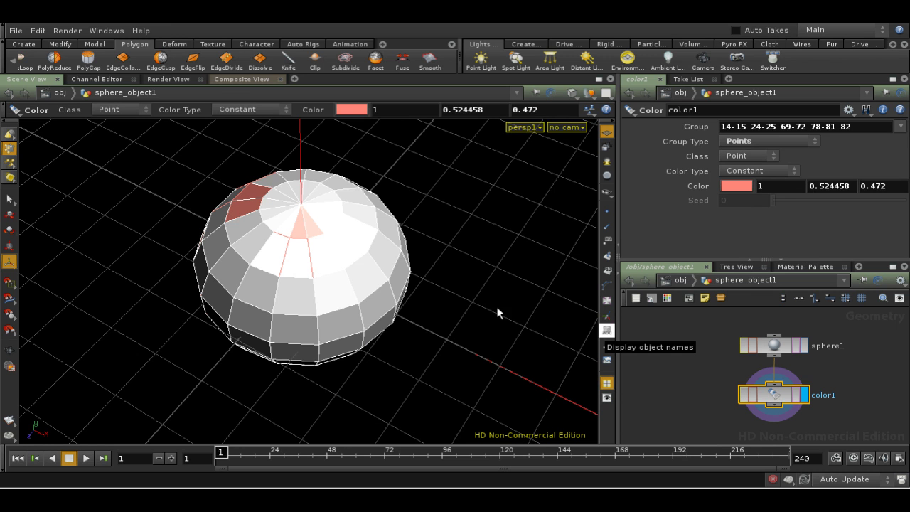
right_click(9, 199)
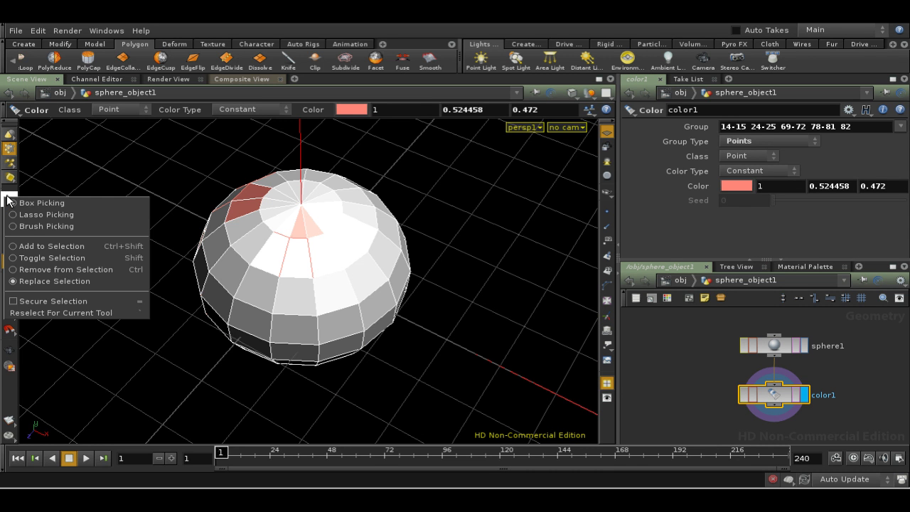
click(54, 313)
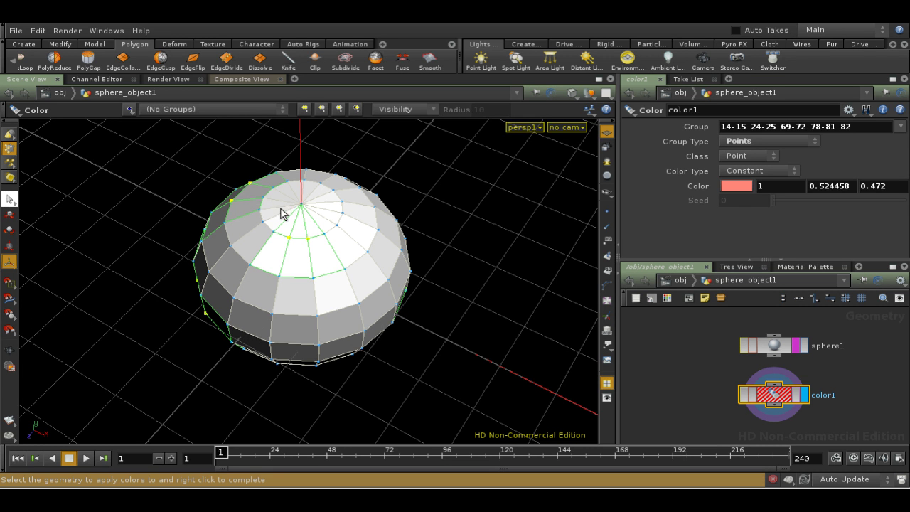
key(Escape)
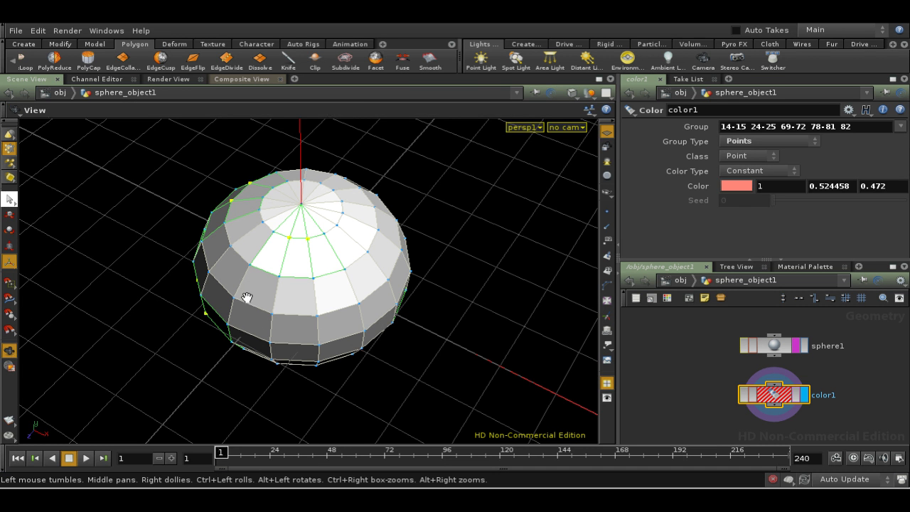
drag(246, 299, 290, 285)
key(Return)
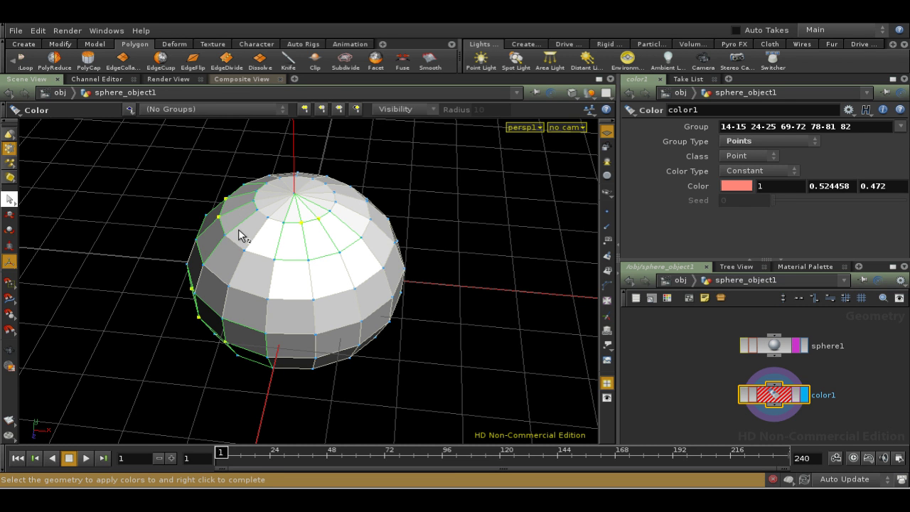
shift+drag(238, 229, 379, 325)
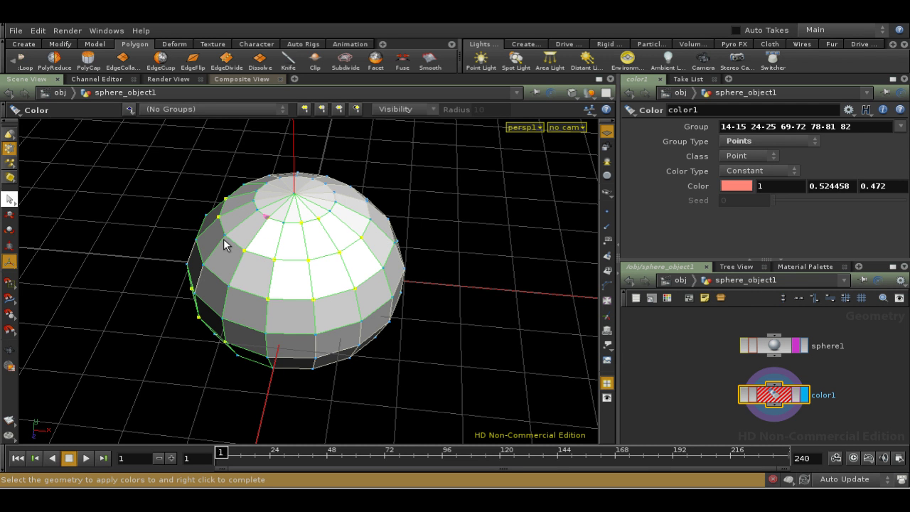
drag(219, 241, 379, 346)
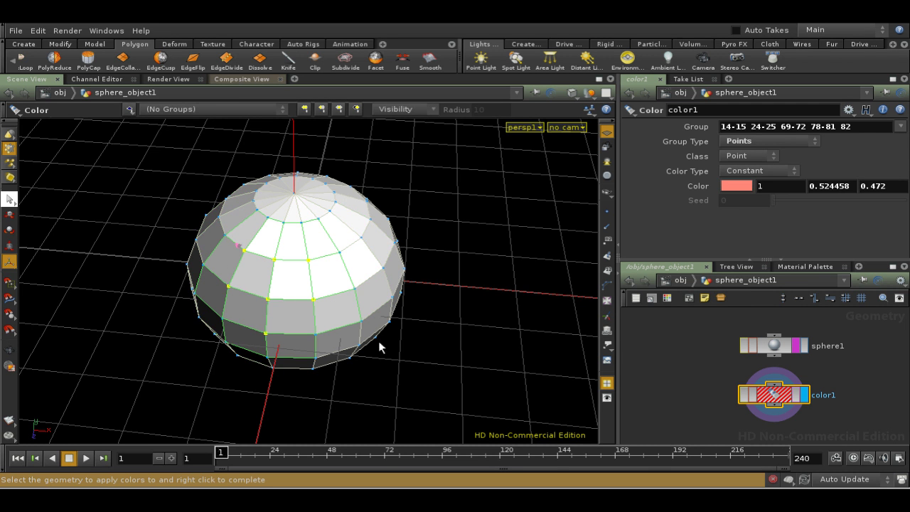
right_click(491, 331)
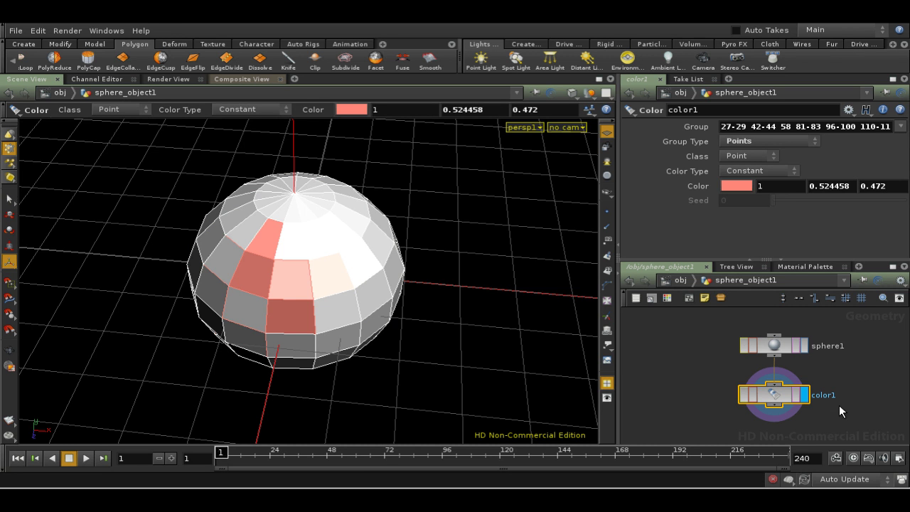
Delete the Color node and move the sphere node slightly lower in the network
middle_drag(840, 404, 839, 380)
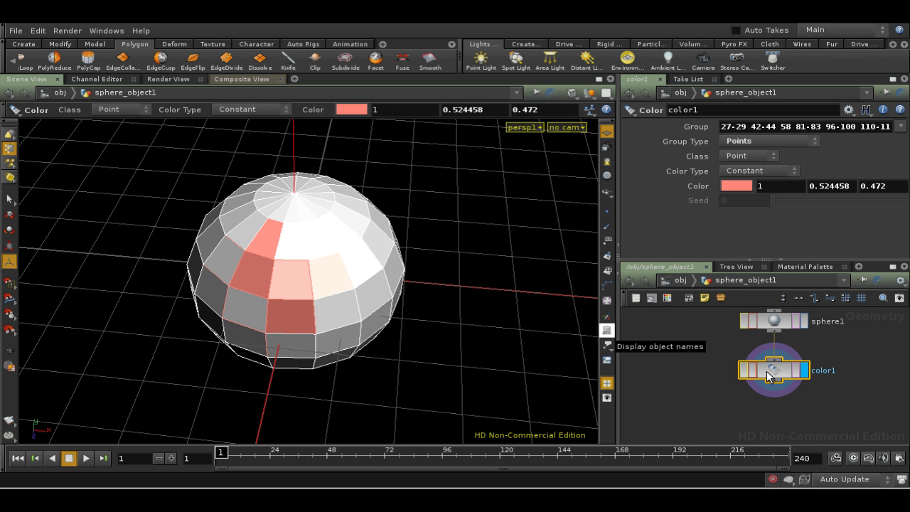
key(Delete)
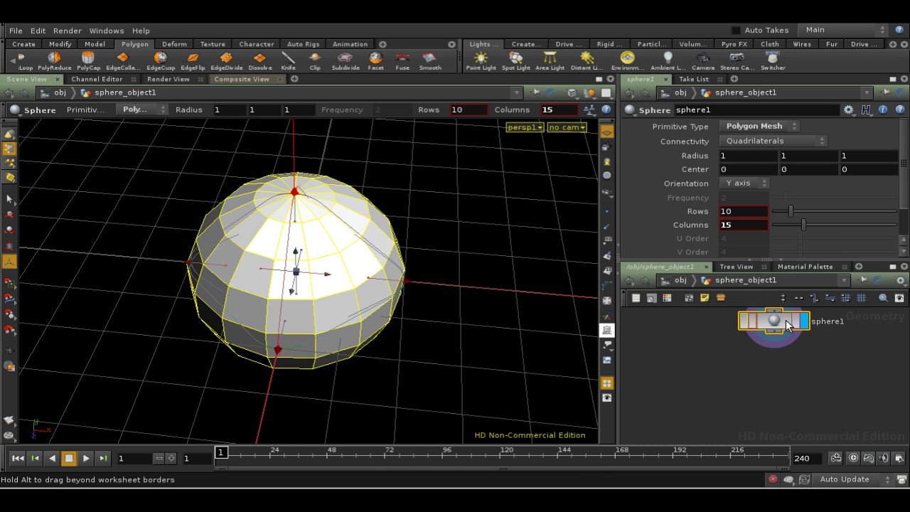
drag(788, 347, 790, 349)
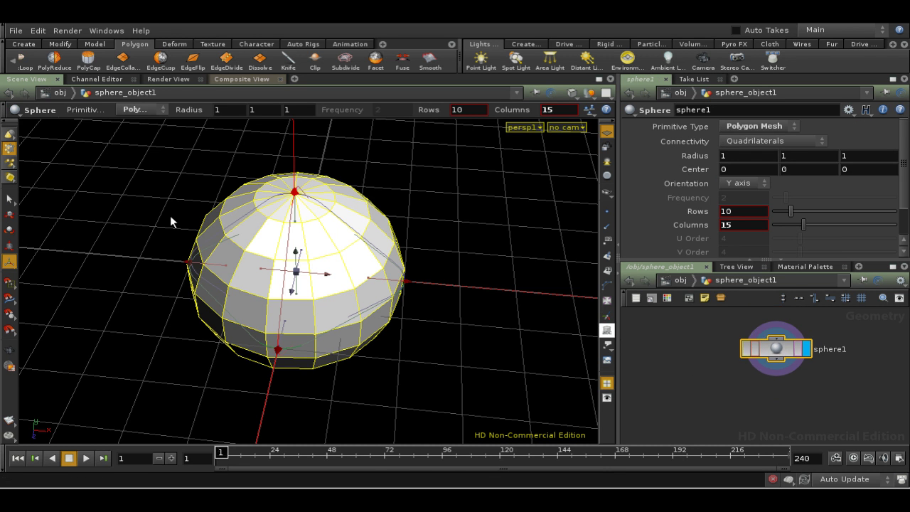
Activate the Select tool for points and box-select the points around the sphere's front face
click(10, 198)
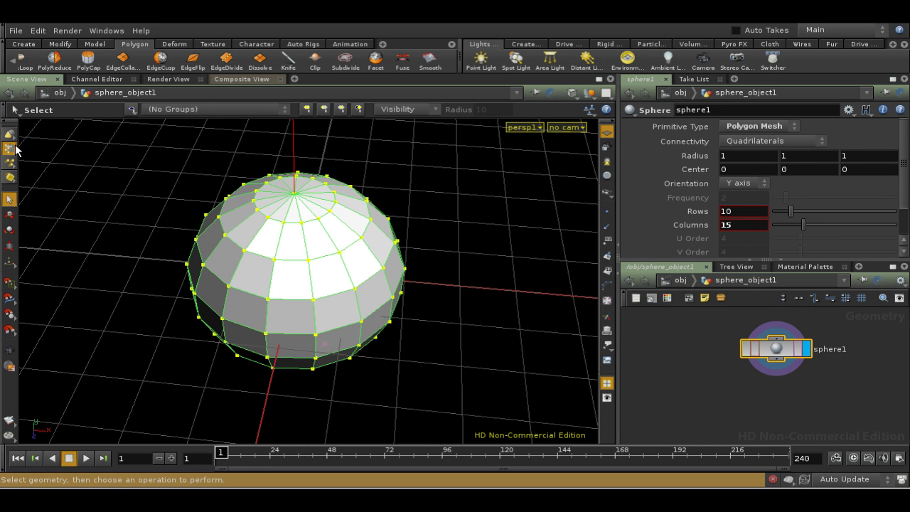
right_click(14, 149)
click(28, 153)
drag(220, 232, 383, 321)
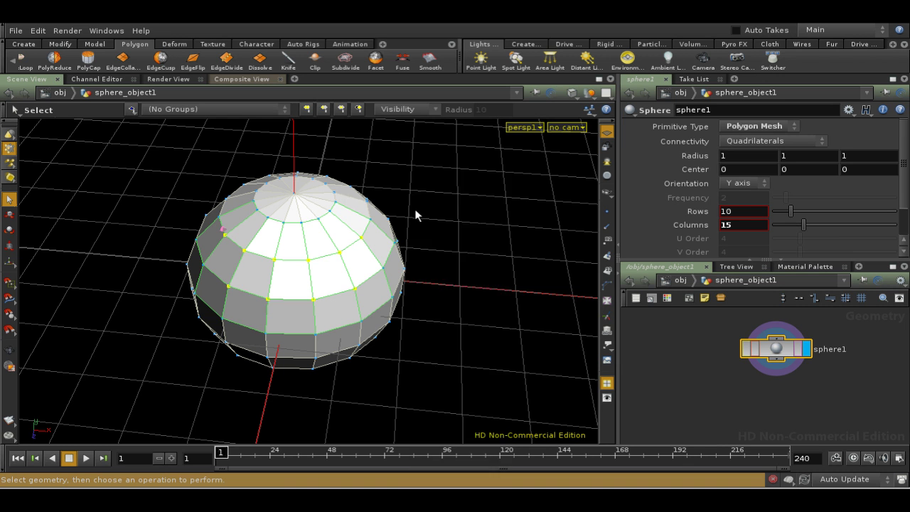
Apply Group Geometry to the selected points from the 3D view and review the new Group node's pattern
key(Tab)
text(g)
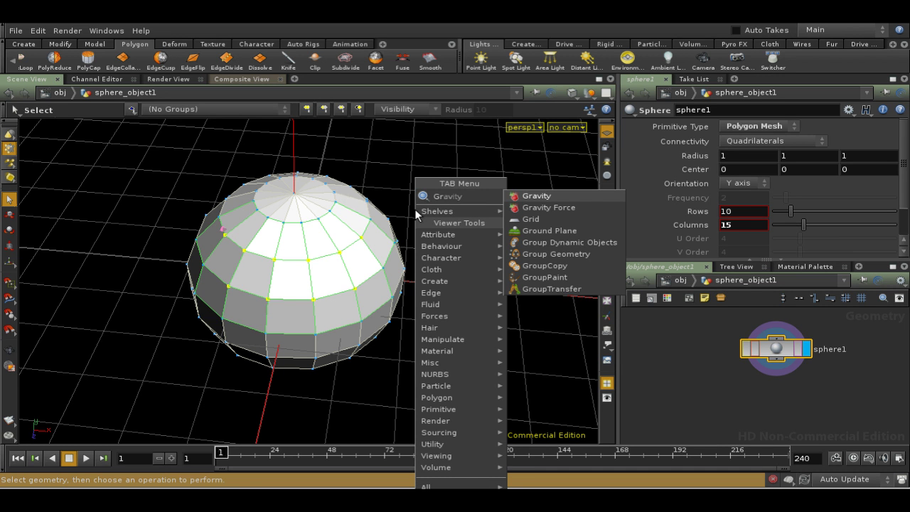
click(525, 256)
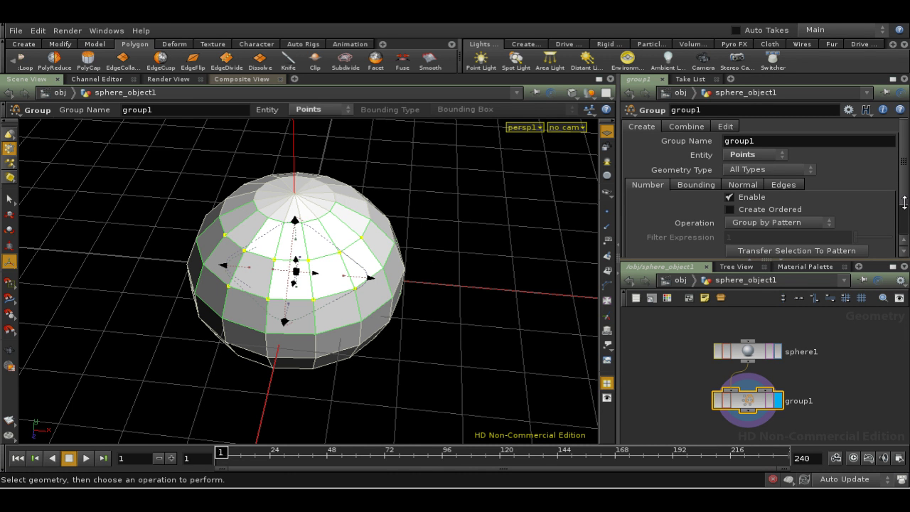
scroll(905, 196, down, 2)
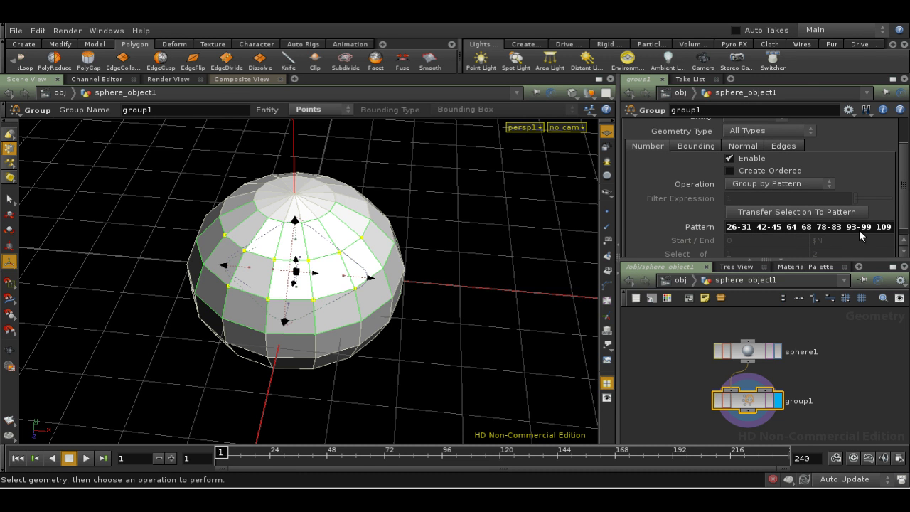
scroll(903, 213, up, 3)
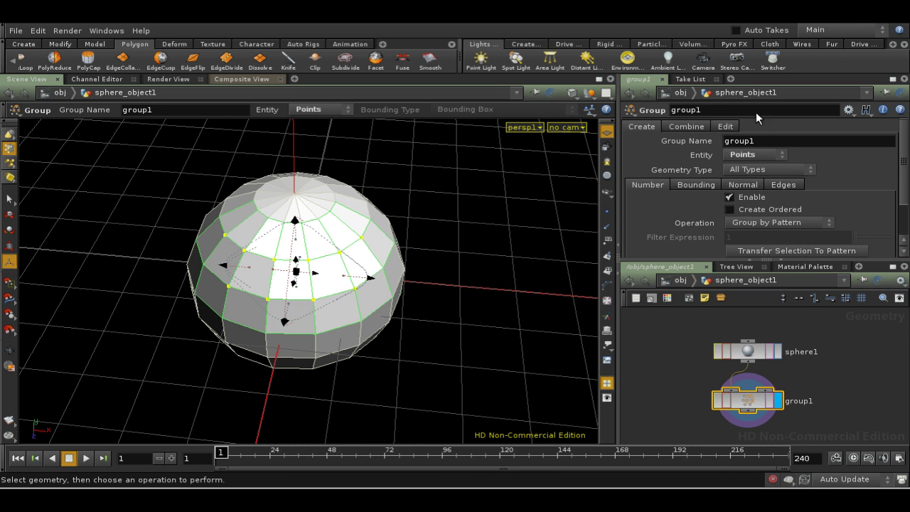
Rename the Group node as mygroup
double_click(682, 110)
text(mygroup)
key(Return)
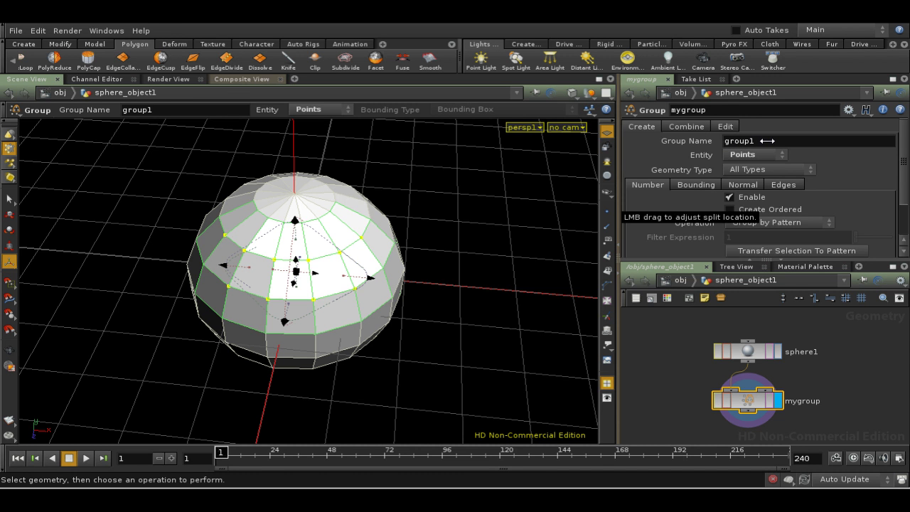
Replace the mygroup node's group name with the variable $OS
key(BackSpace)
key(BackSpace)
key(BackSpace)
key(BackSpace)
key(BackSpace)
key(BackSpace)
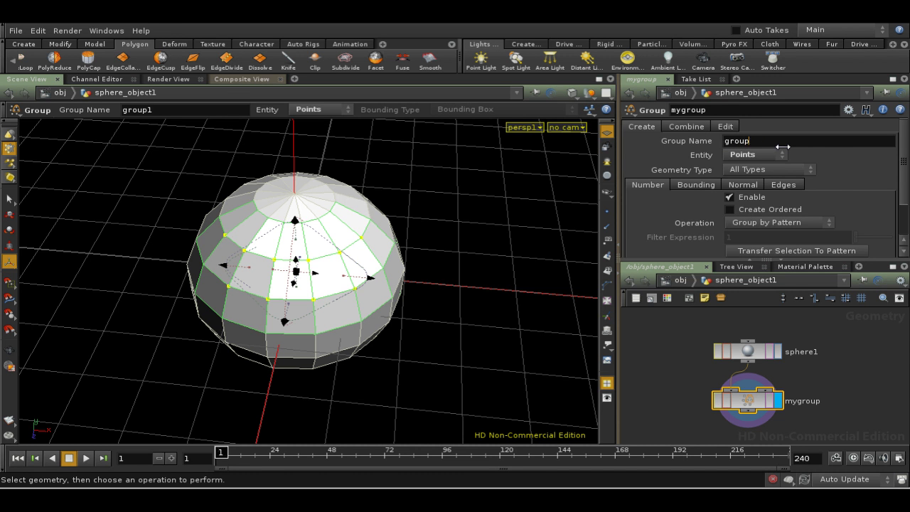
text($OS)
key(Return)
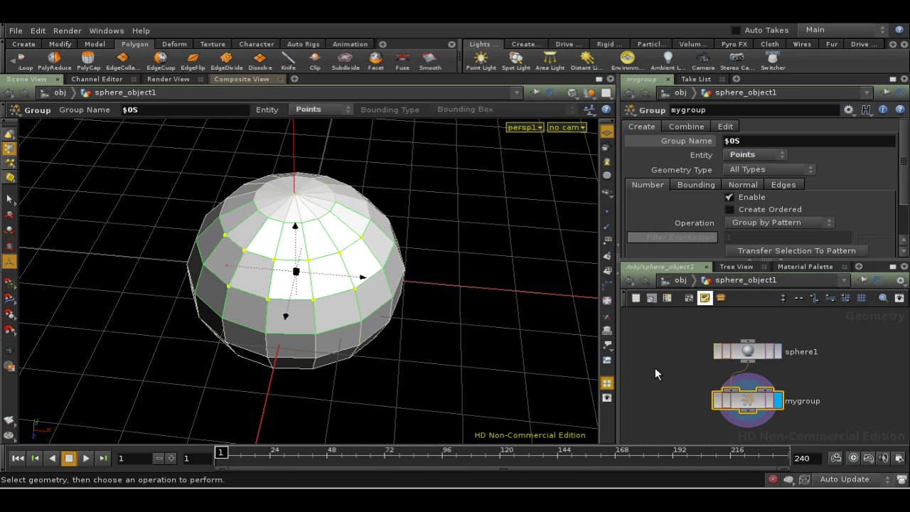
Add a Color node below mygroup, connect it to mygroup's output and set it as the displayed node
middle_drag(817, 381, 854, 368)
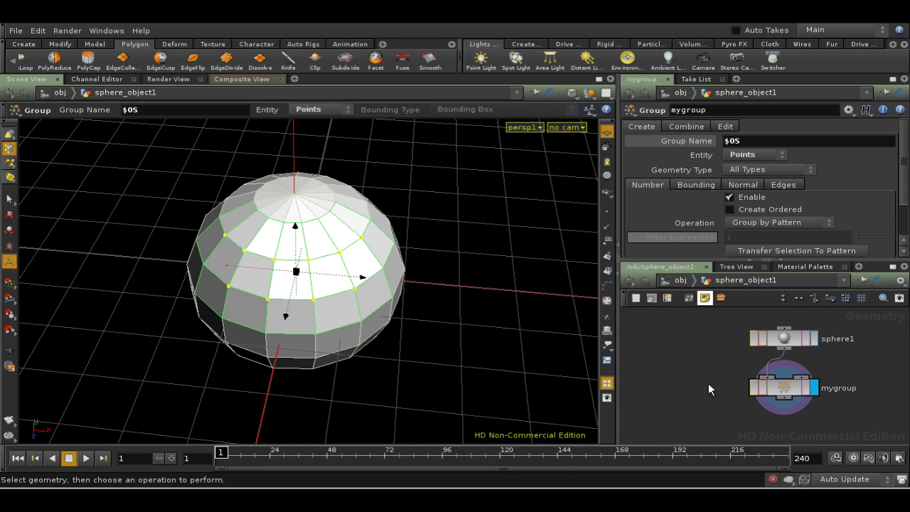
key(Tab)
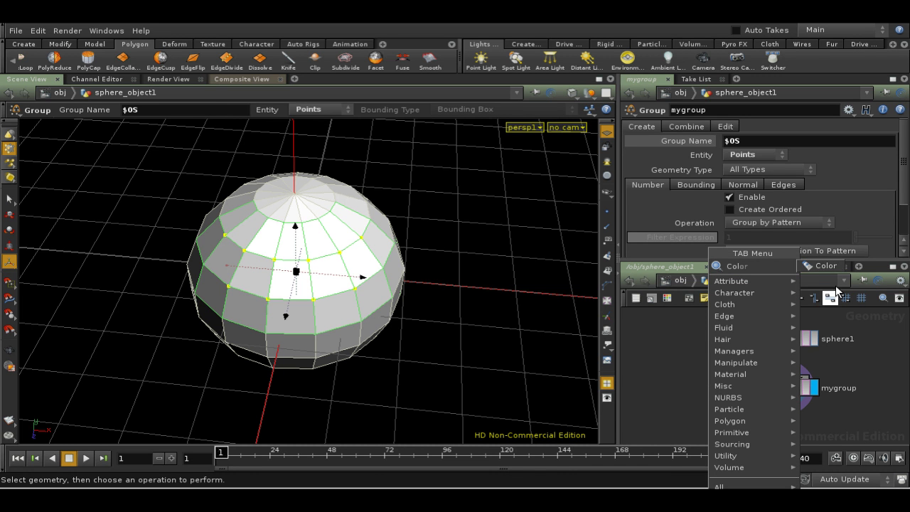
key(Return)
click(795, 427)
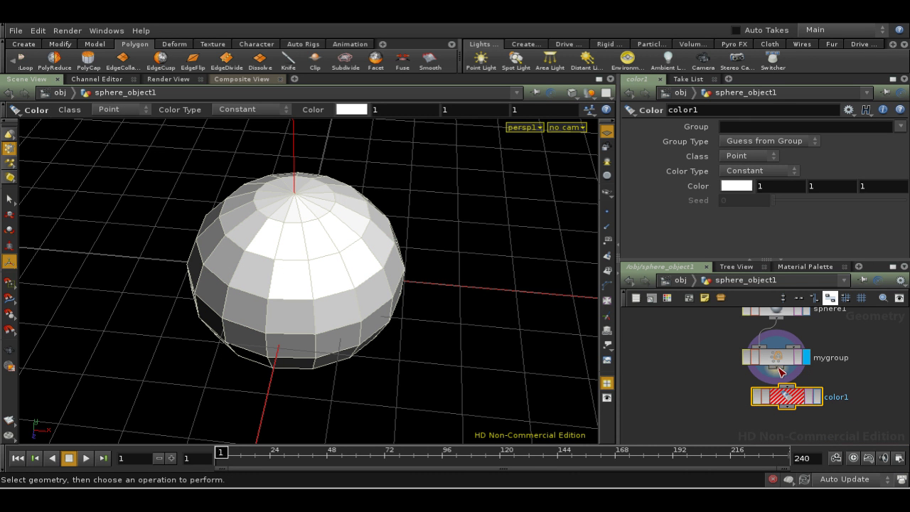
drag(776, 368, 787, 388)
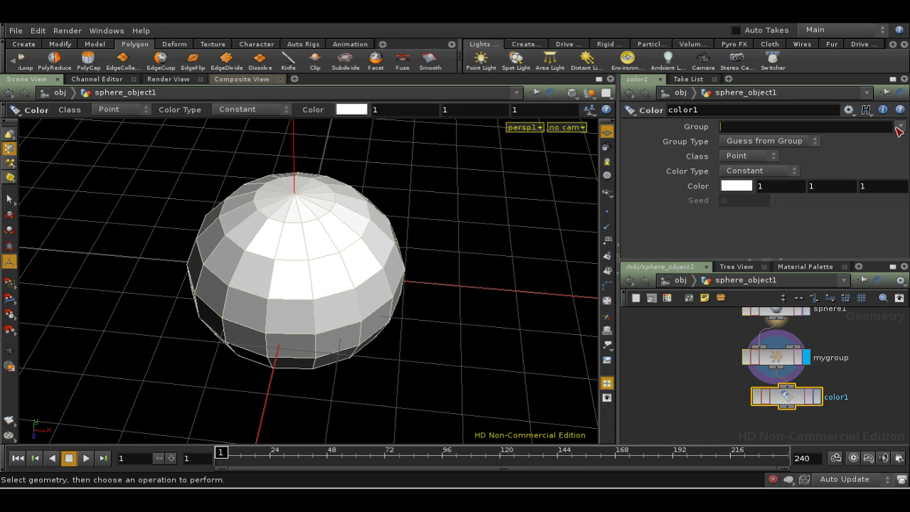
click(818, 396)
Restrict the Color node to the group mygroup and align the node beneath the Group node
click(900, 128)
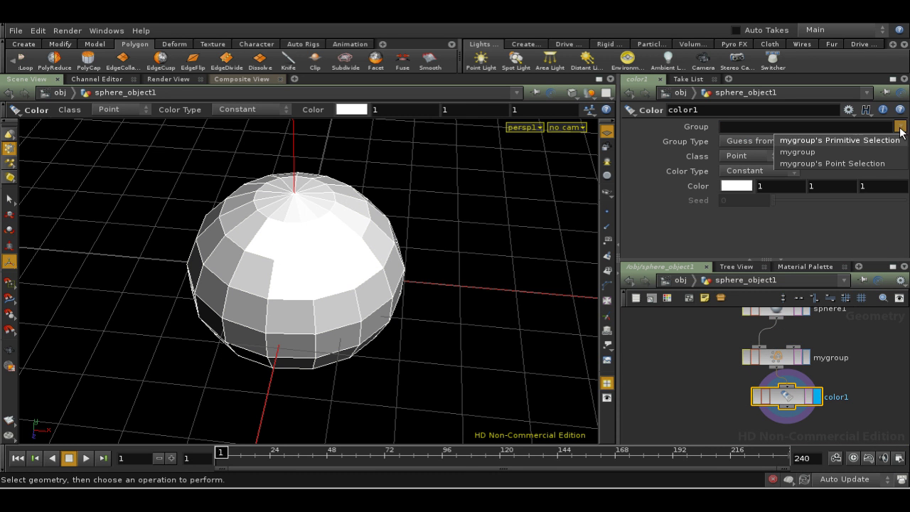
click(863, 151)
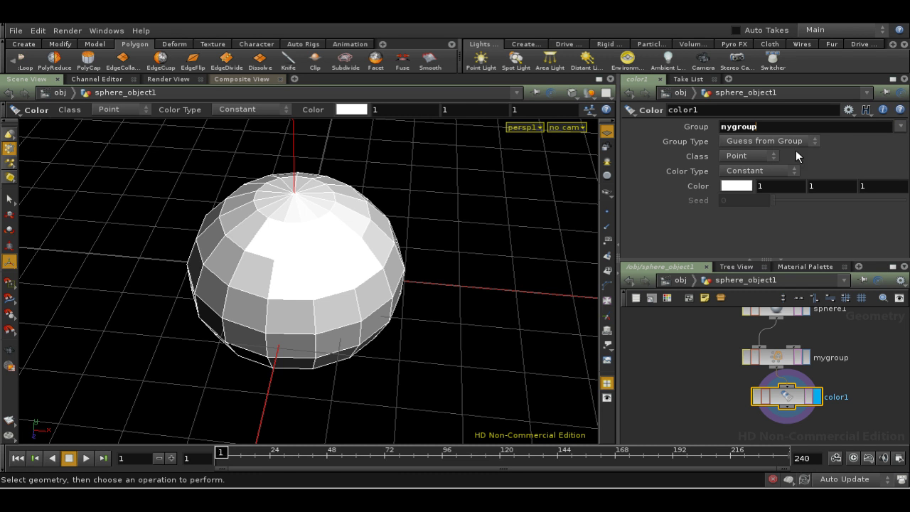
drag(782, 396, 772, 397)
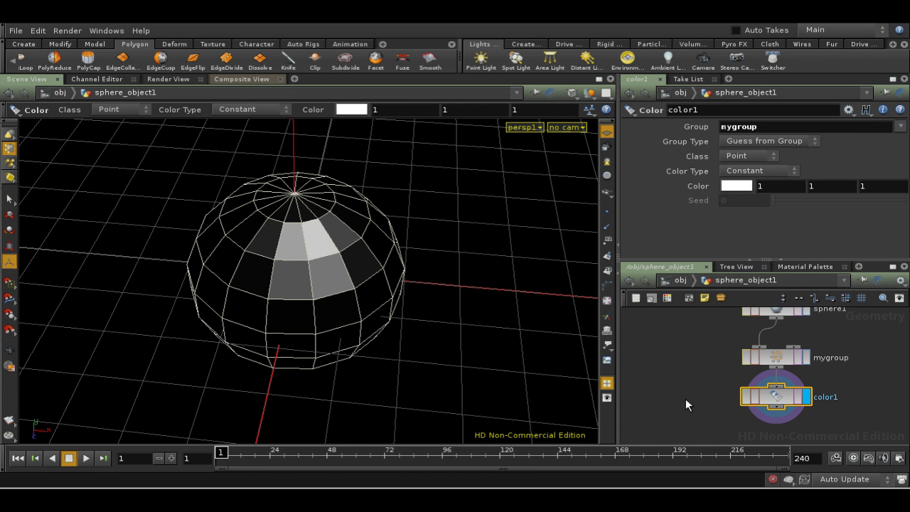
Set the Color node's color to the bright red swatch, with RGB values 0.9, 0, 0
click(735, 187)
click(759, 153)
click(798, 167)
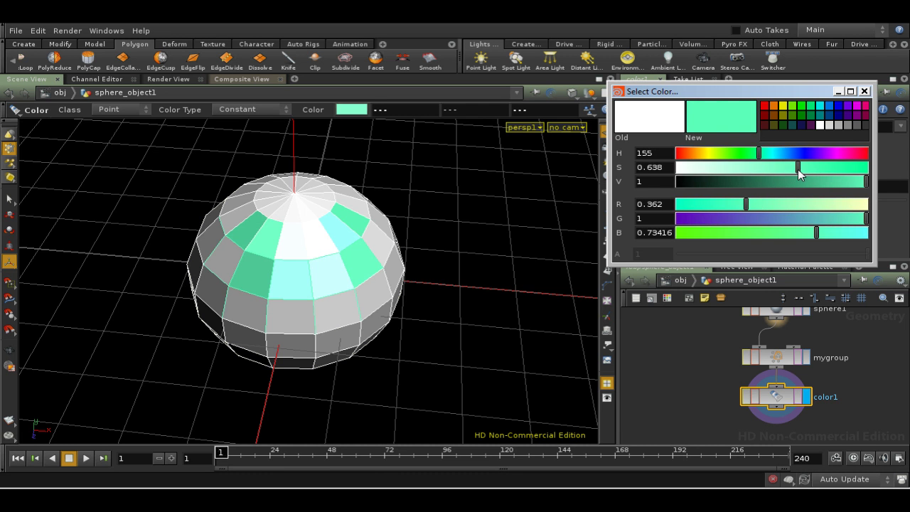
click(767, 107)
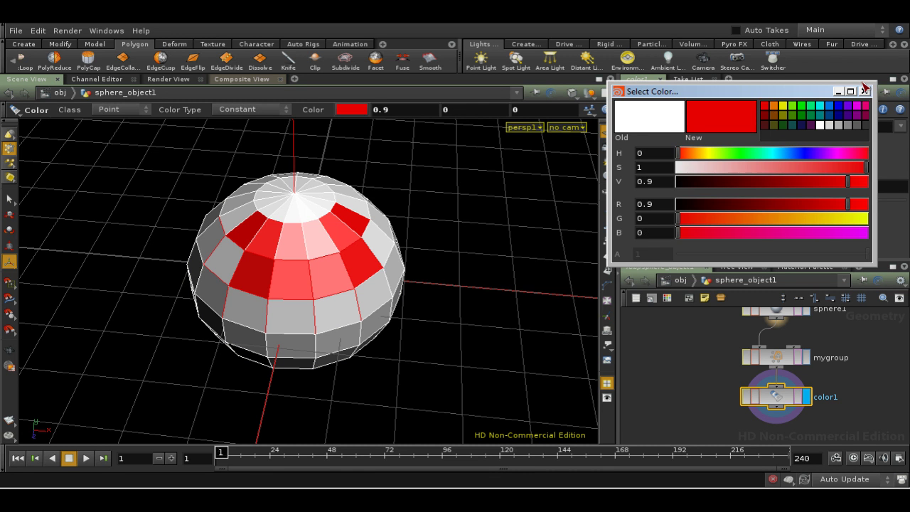
click(865, 91)
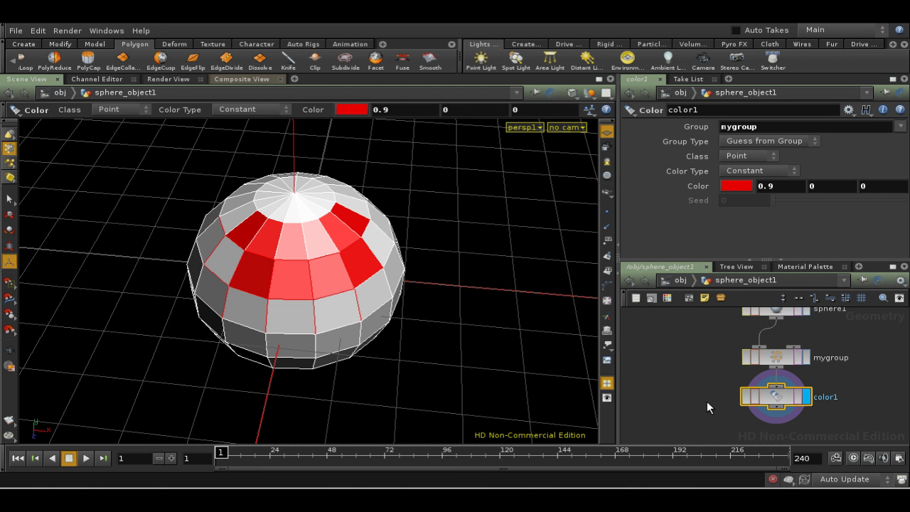
Inspect the Color node's geometry information and move the node slightly lower in the network
middle_click(772, 392)
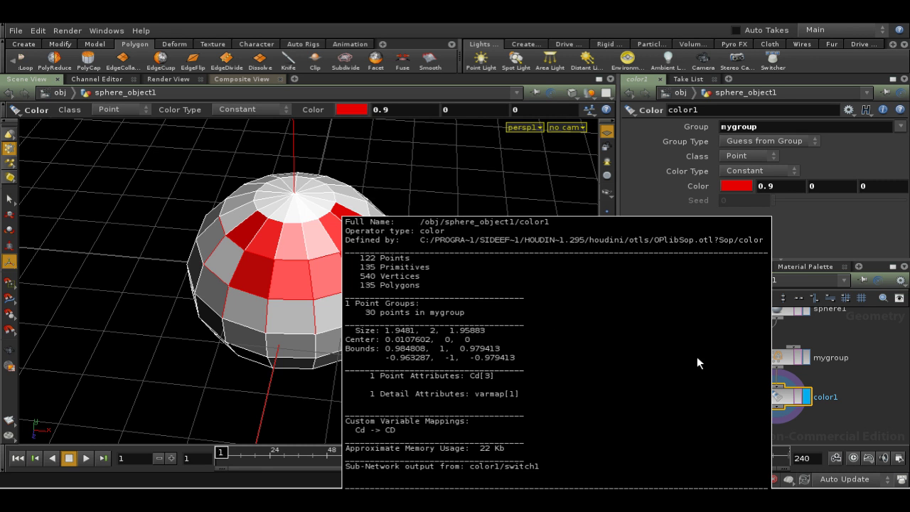
middle_drag(829, 367, 853, 374)
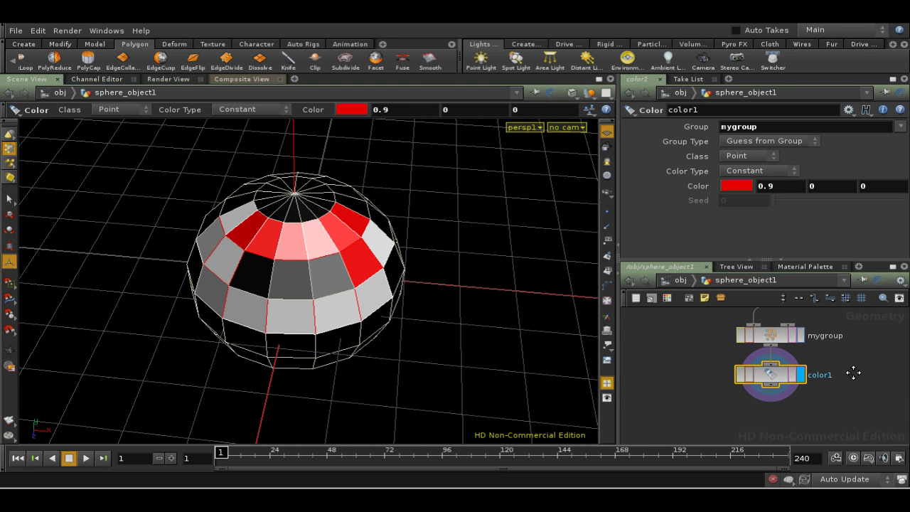
middle_drag(853, 395, 843, 383)
drag(761, 366, 761, 380)
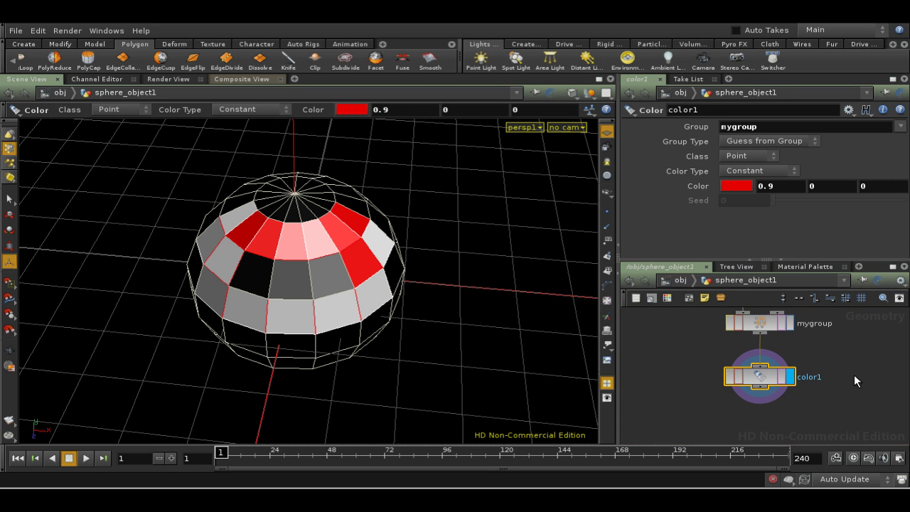
Enlarge the parameter area for the mygroup node and enable Create Ordered
click(759, 324)
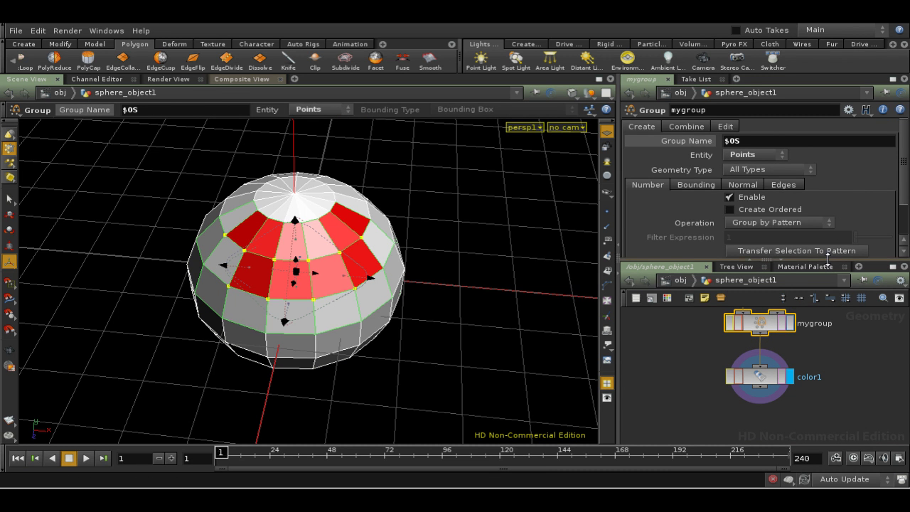
drag(828, 260, 827, 315)
click(731, 210)
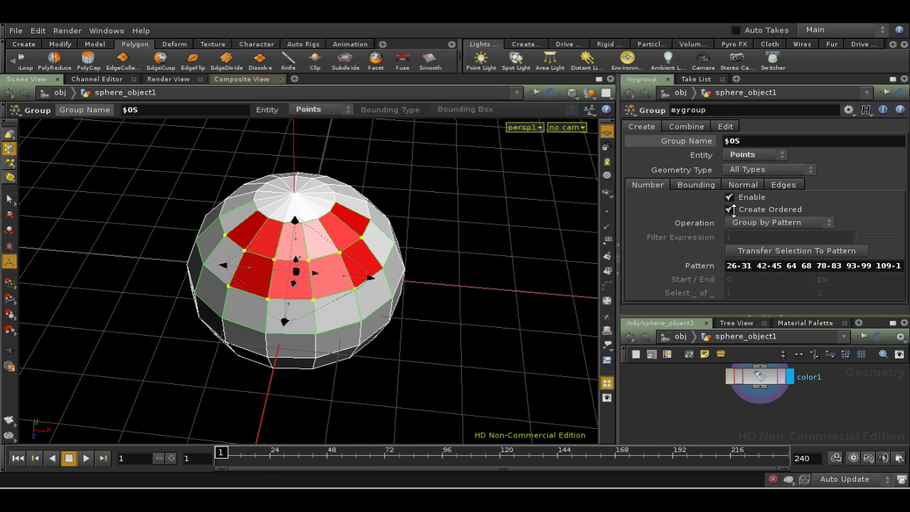
click(733, 211)
click(733, 211)
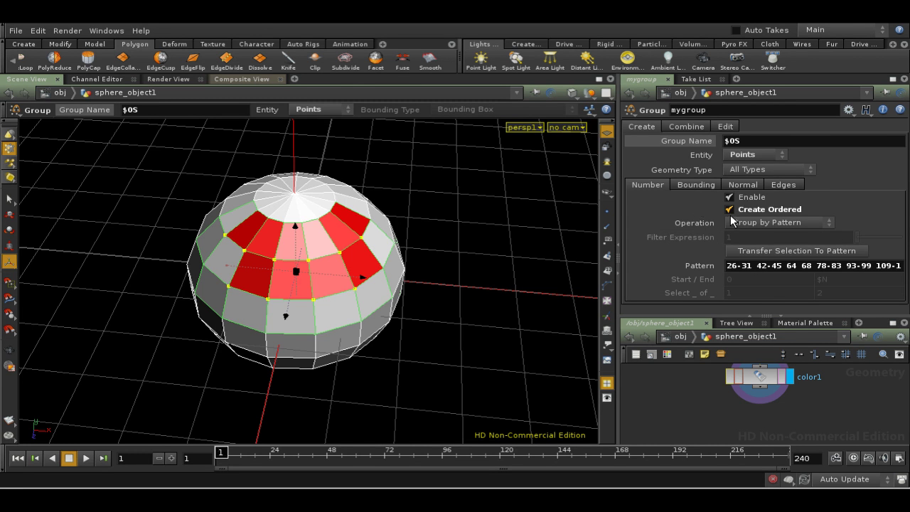
Try Group by Expression and Group by Range as mygroup's operation, and return it to Group by Pattern
click(747, 223)
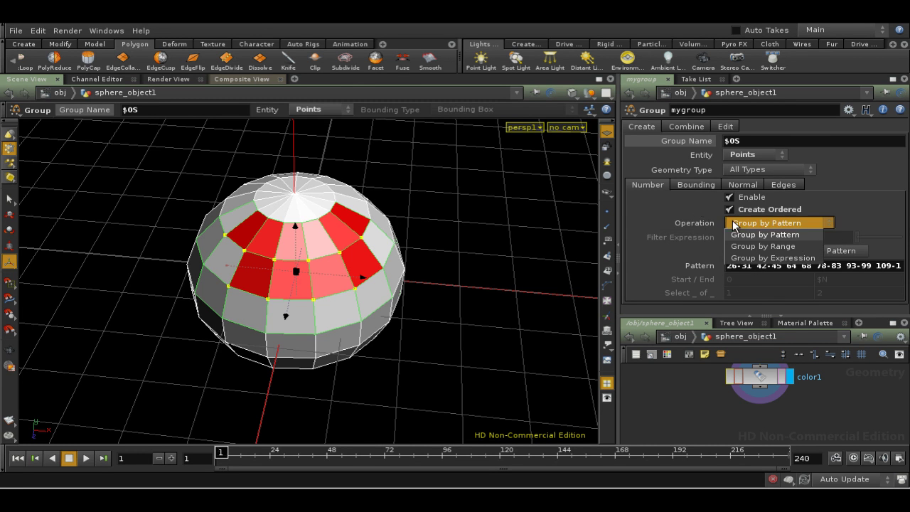
click(746, 258)
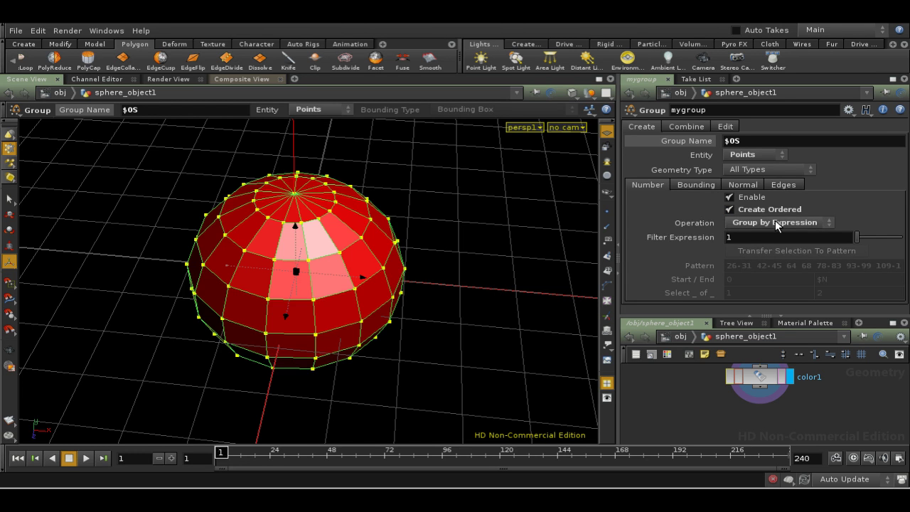
click(777, 223)
click(778, 237)
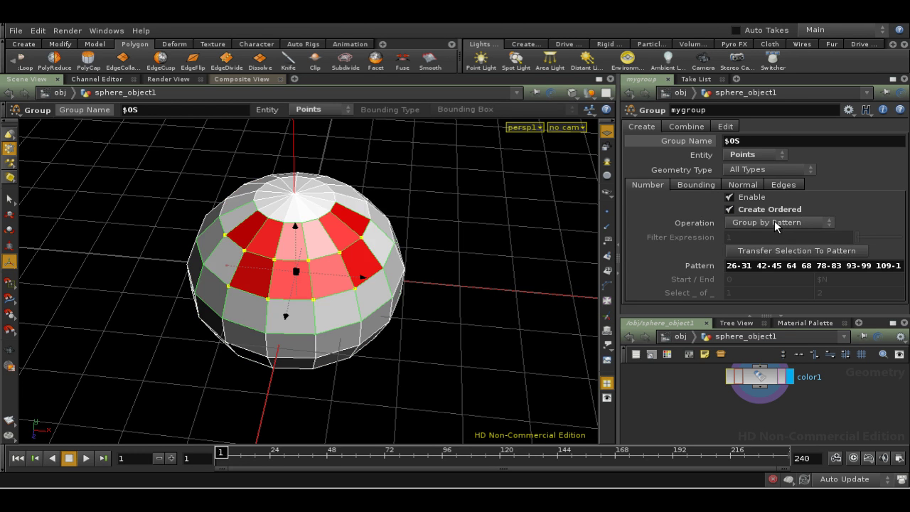
click(777, 223)
click(774, 246)
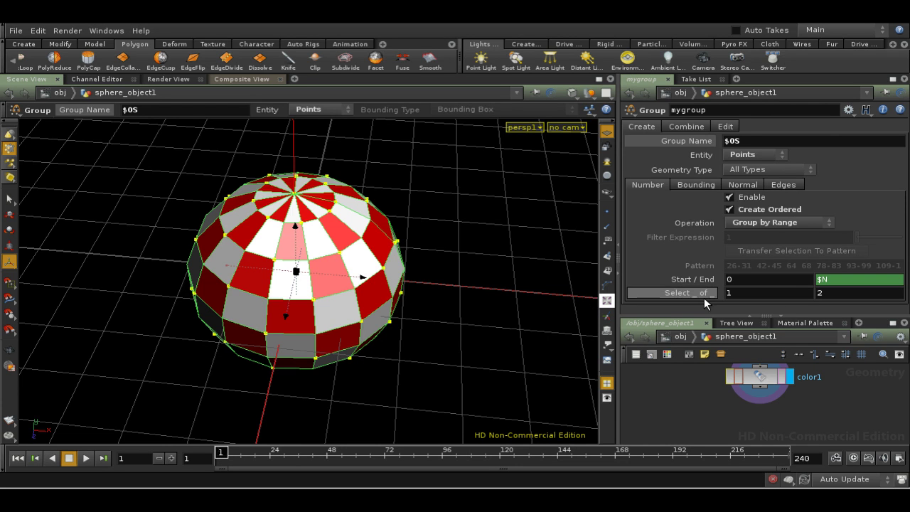
click(759, 223)
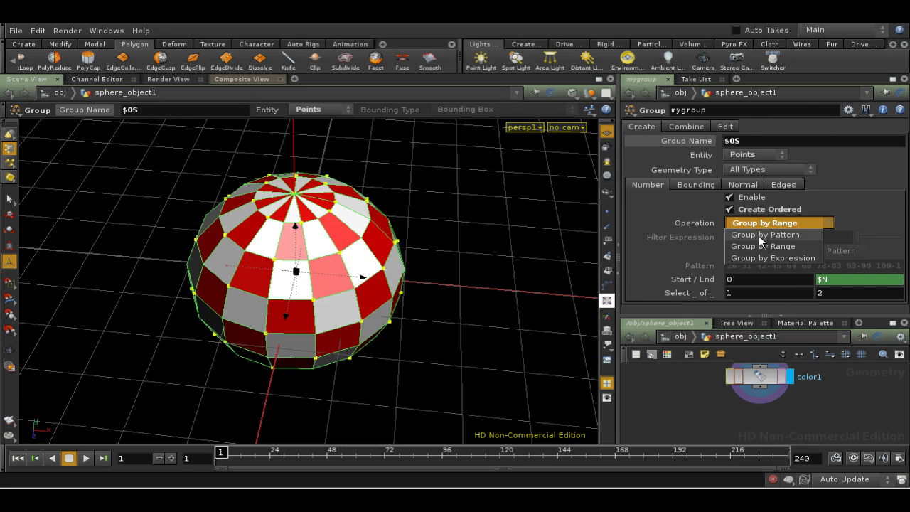
click(759, 235)
Try bounding-box grouping on mygroup, moving the box along X to a center of about 0.99, and disable it
click(701, 186)
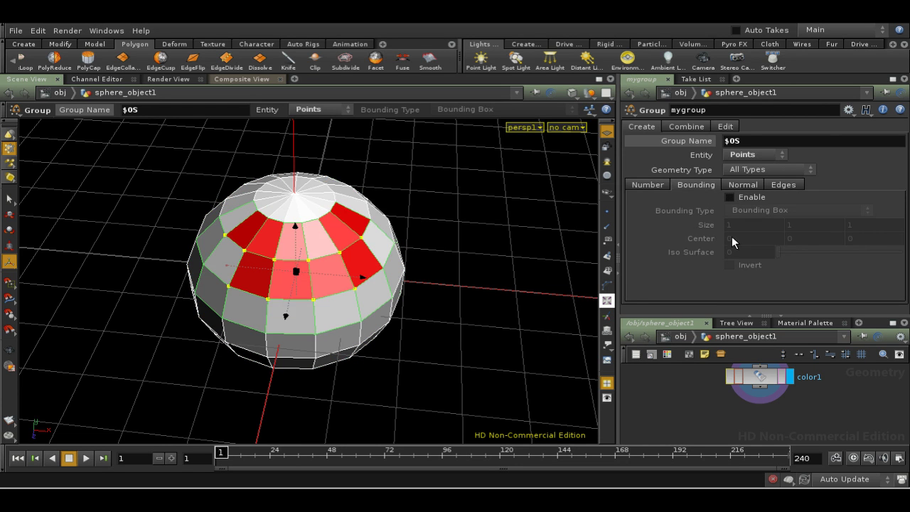
click(730, 197)
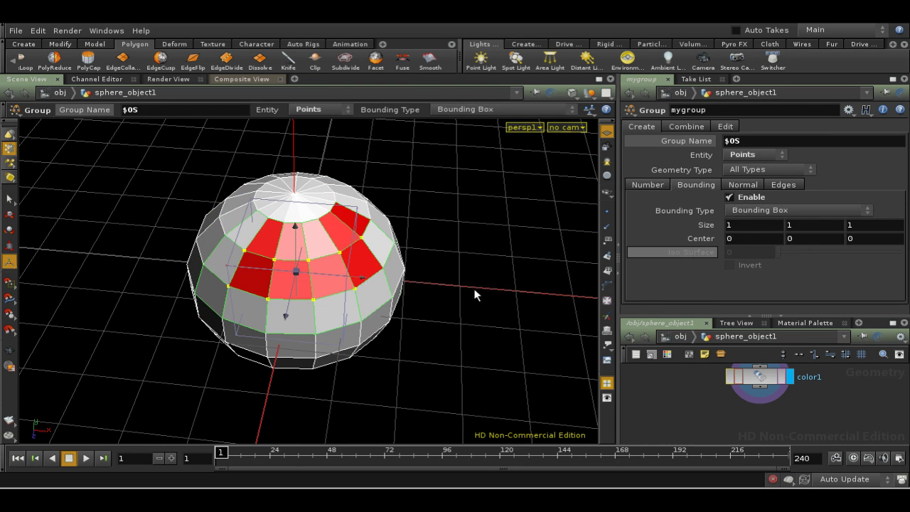
drag(353, 278, 384, 279)
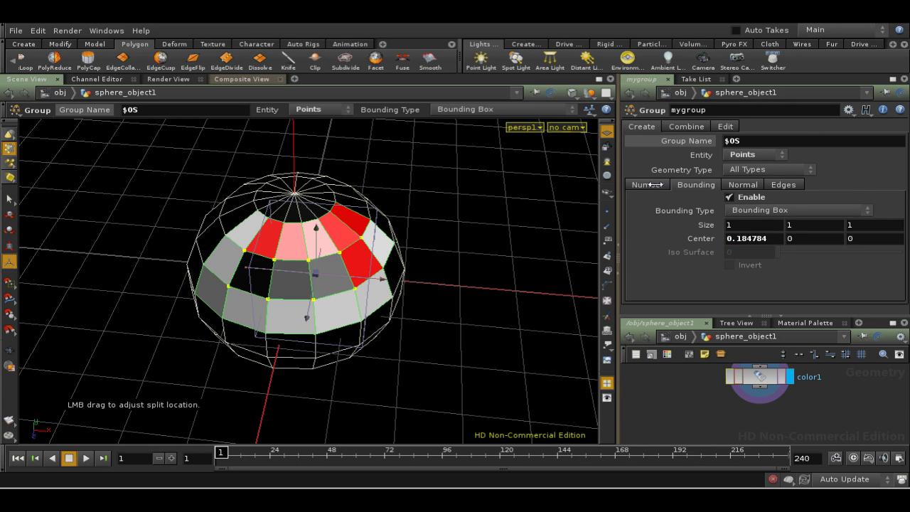
drag(384, 279, 480, 299)
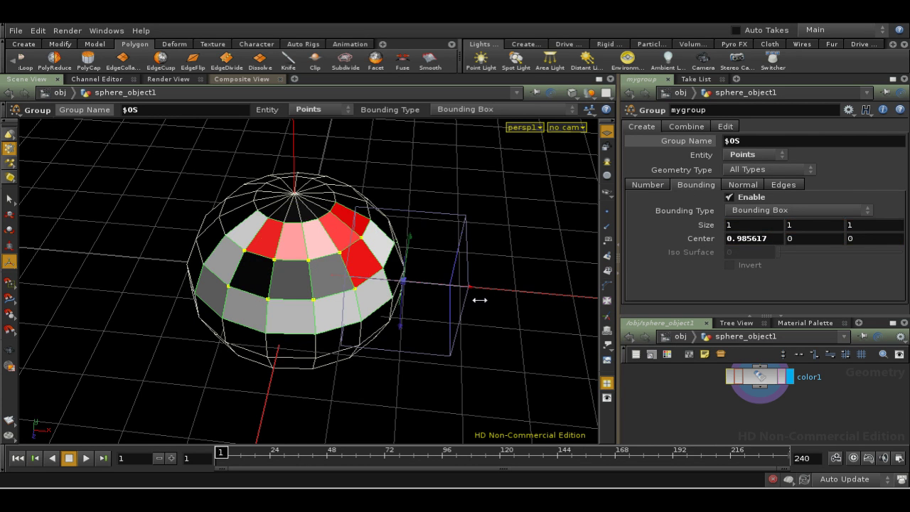
click(730, 197)
Examine the Group node's options for grouping by normals and by edges
click(744, 185)
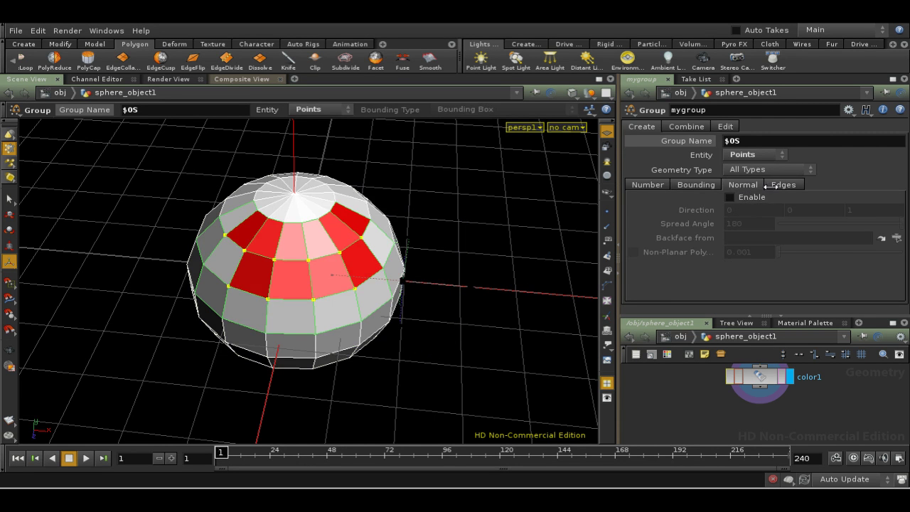
click(790, 184)
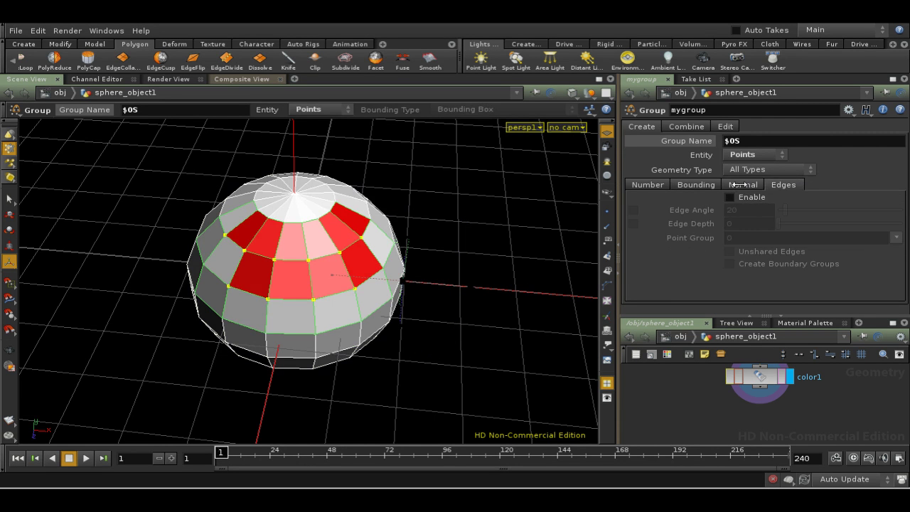
click(740, 184)
click(784, 184)
click(743, 184)
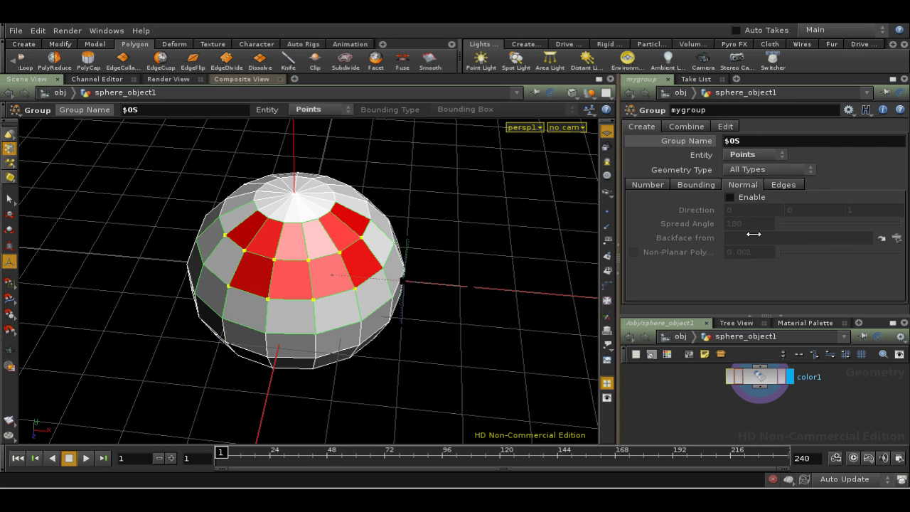
click(775, 184)
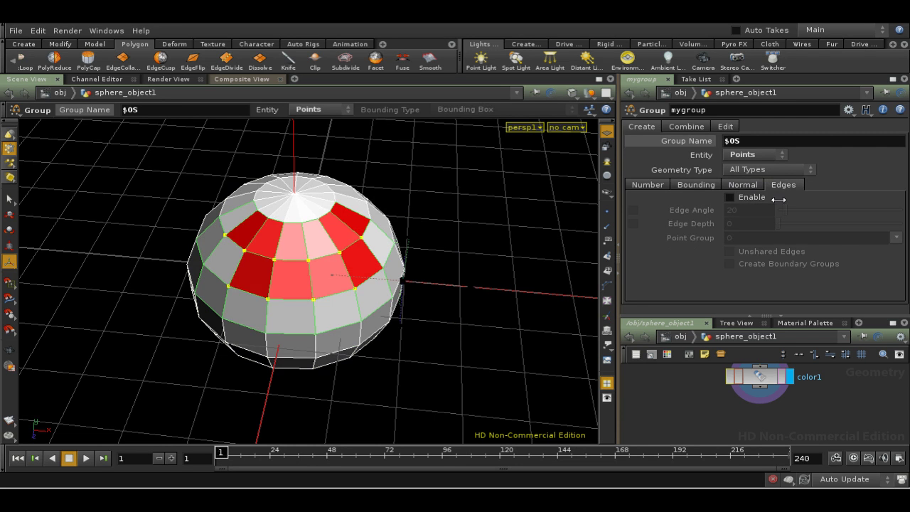
click(748, 184)
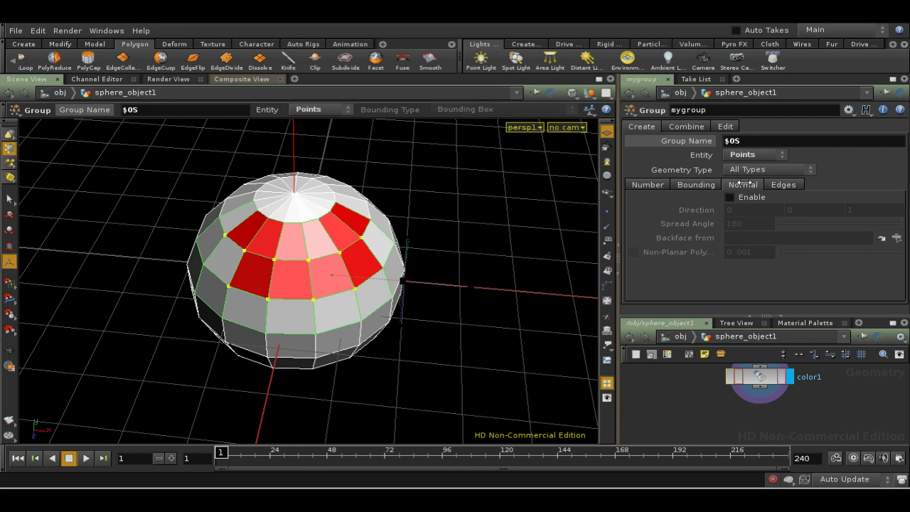
Examine the Group node's options for combining, converting, renaming and deleting groups
click(685, 126)
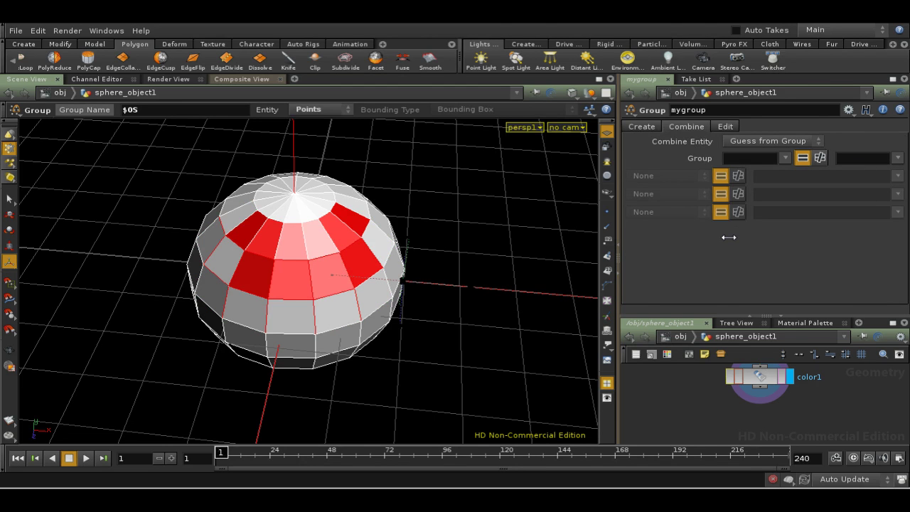
click(725, 127)
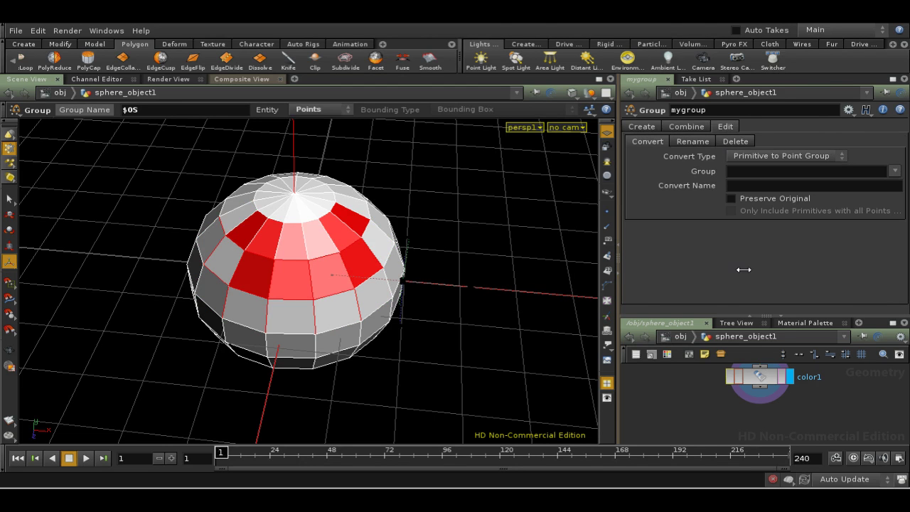
click(736, 141)
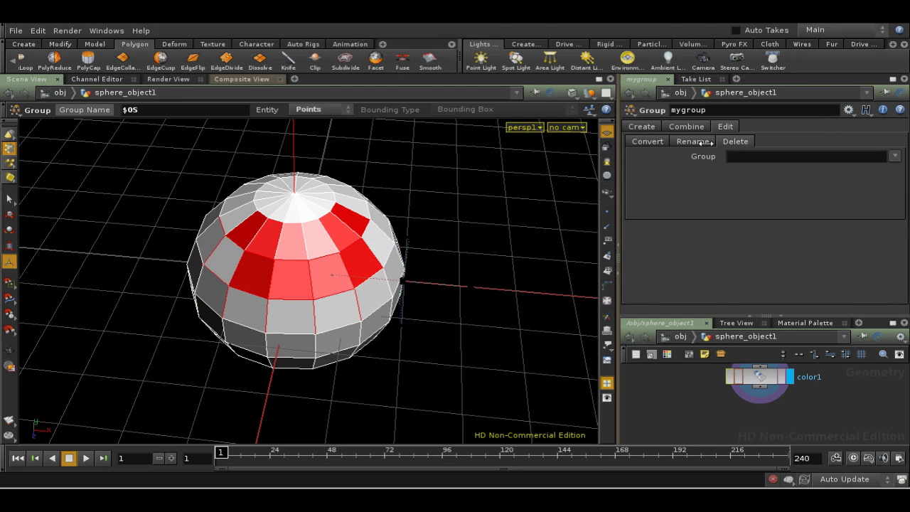
click(693, 141)
click(647, 142)
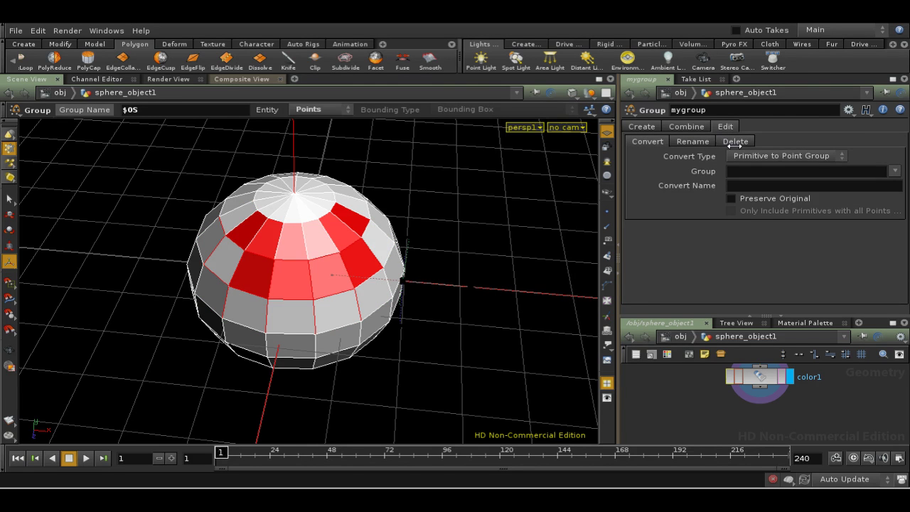